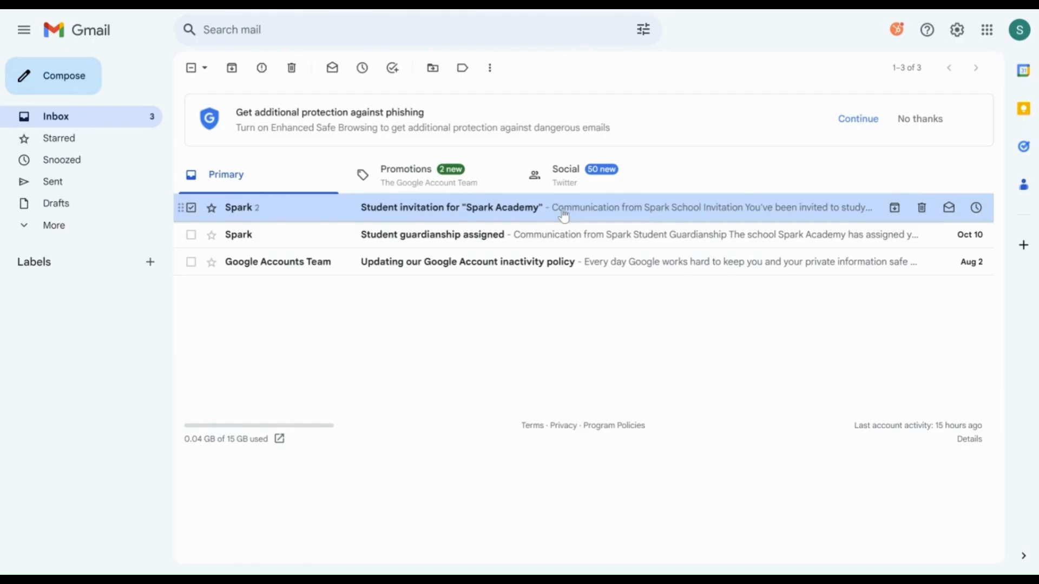
Step: Open the "Spark Academy" student invitation email and follow its link to join the school
left_click(564, 216)
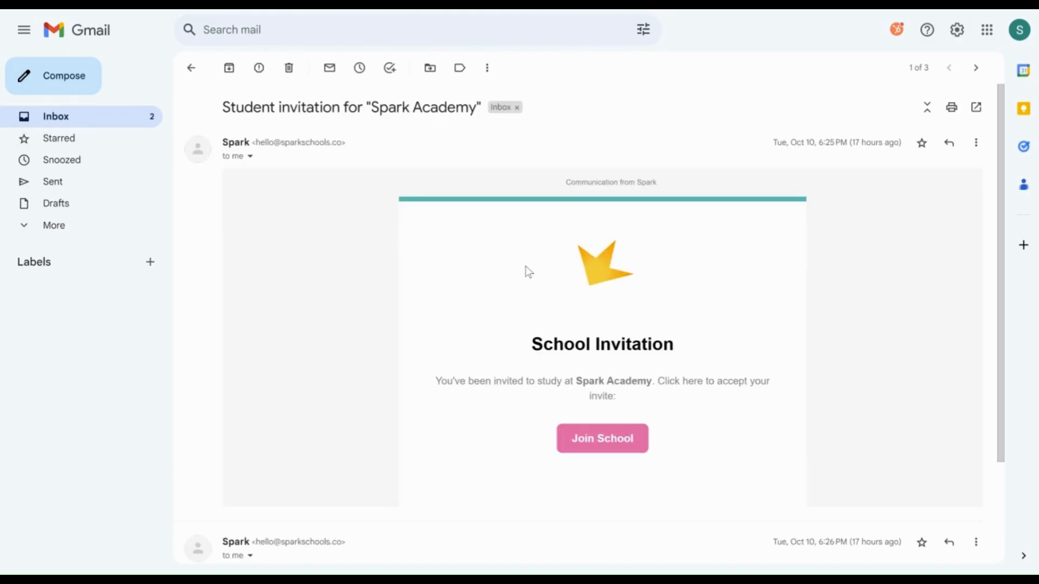
scroll(519, 273, "down", 2)
scroll(319, 454, "down", 1)
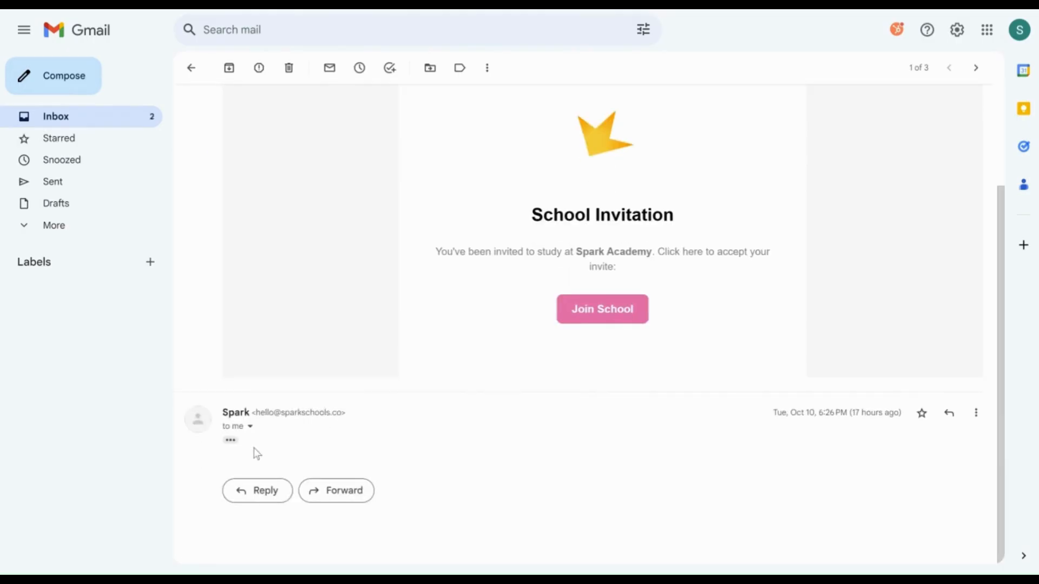
left_click(230, 441)
scroll(398, 354, "down", 6)
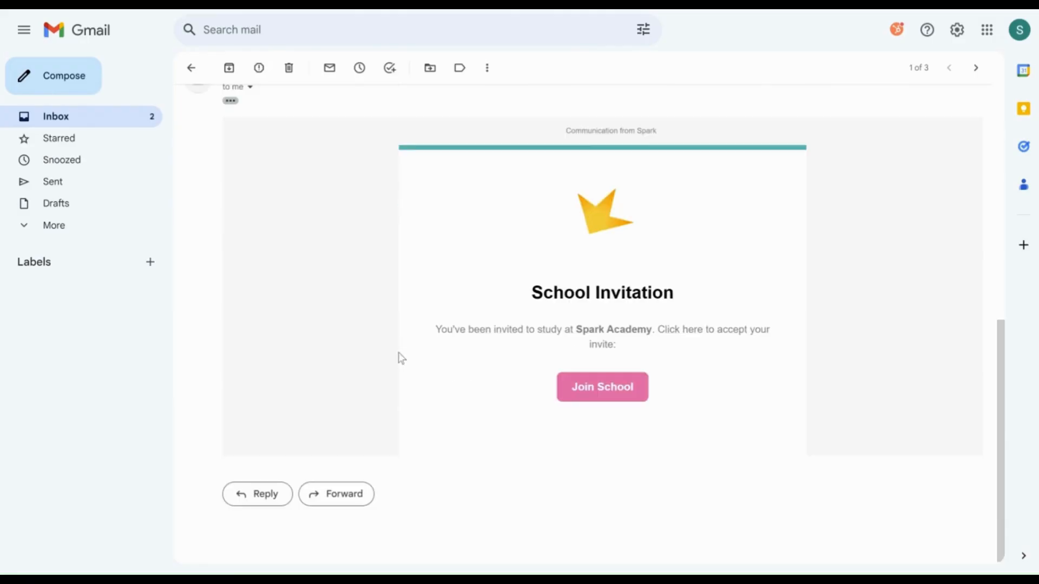
scroll(424, 373, "up", 9)
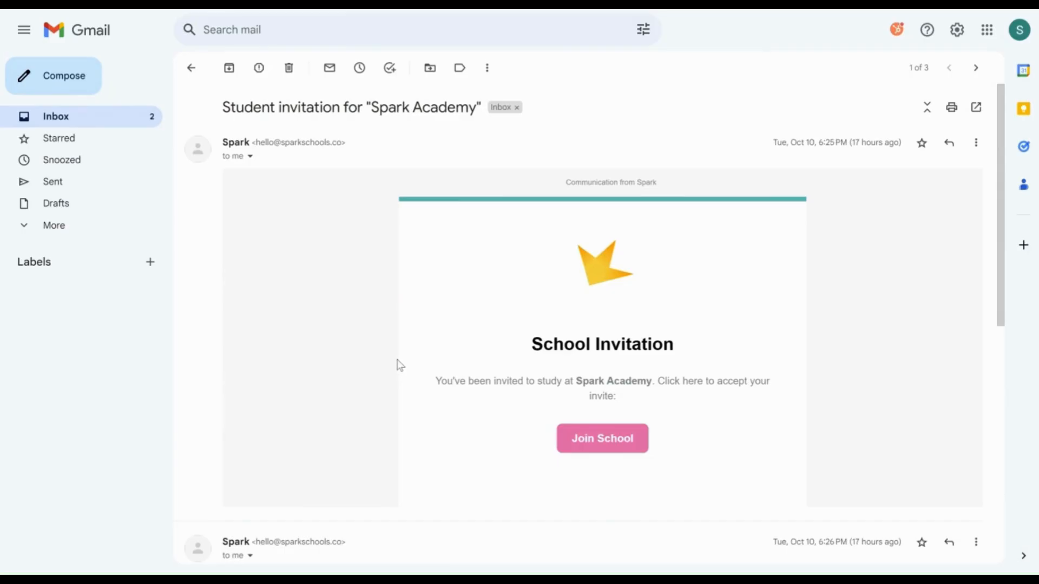
left_click(607, 445)
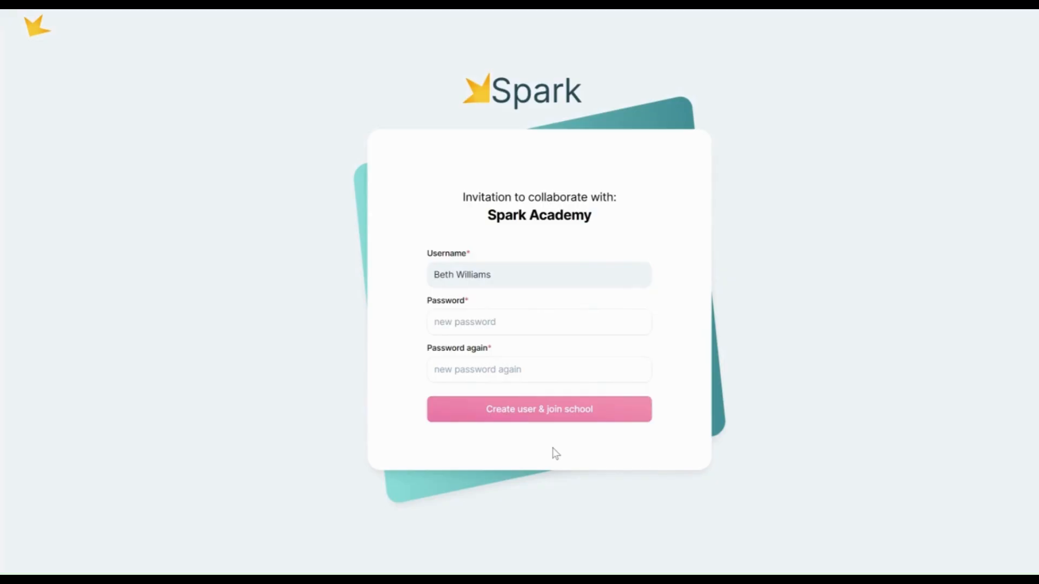
Step: Enter and confirm a new account password, create the student user to join the school, and decline saving the password in the browser
left_click(574, 327)
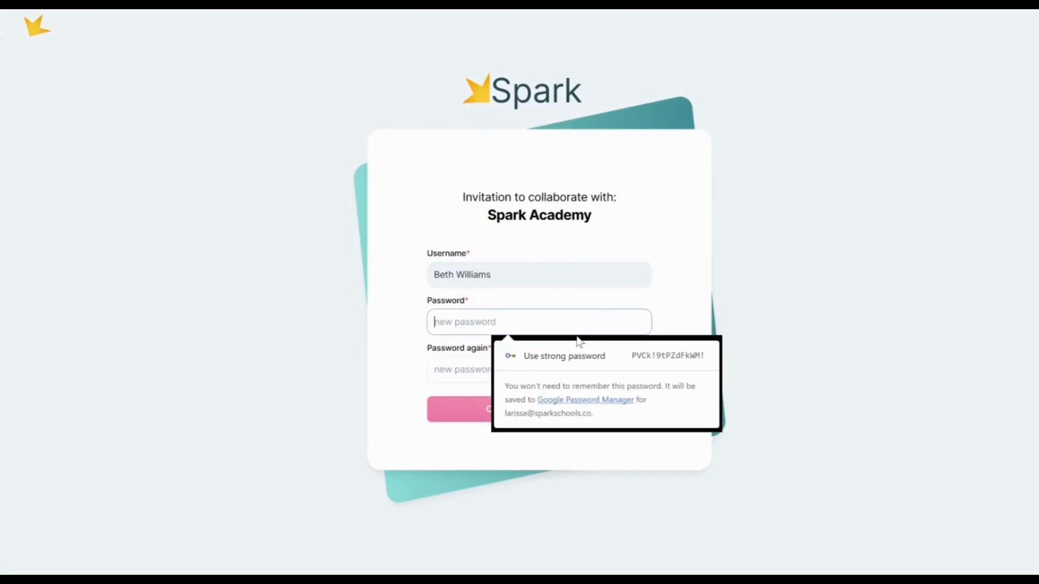
type("*********")
key("Tab")
type("*********")
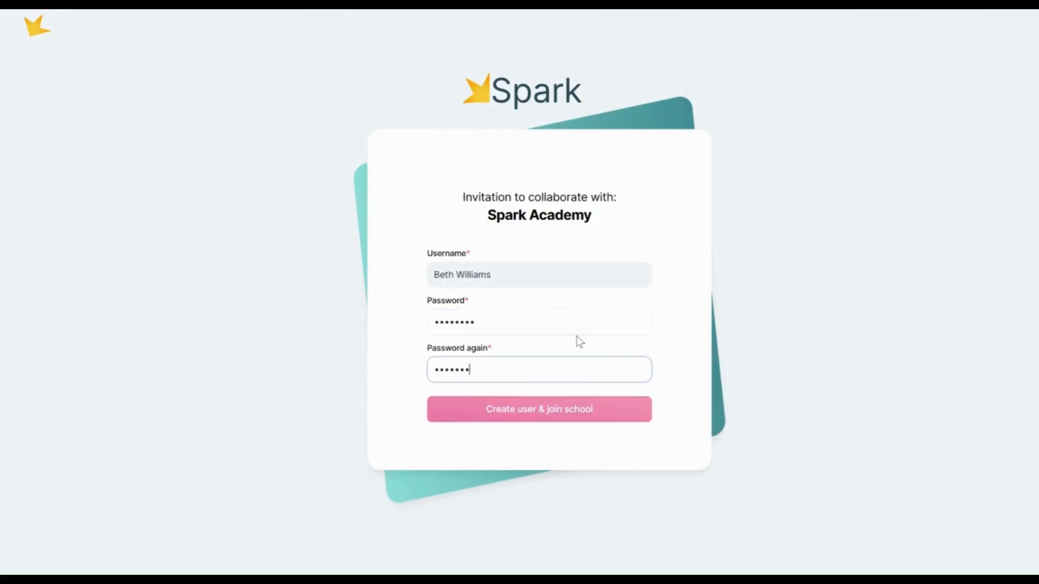
left_click(577, 410)
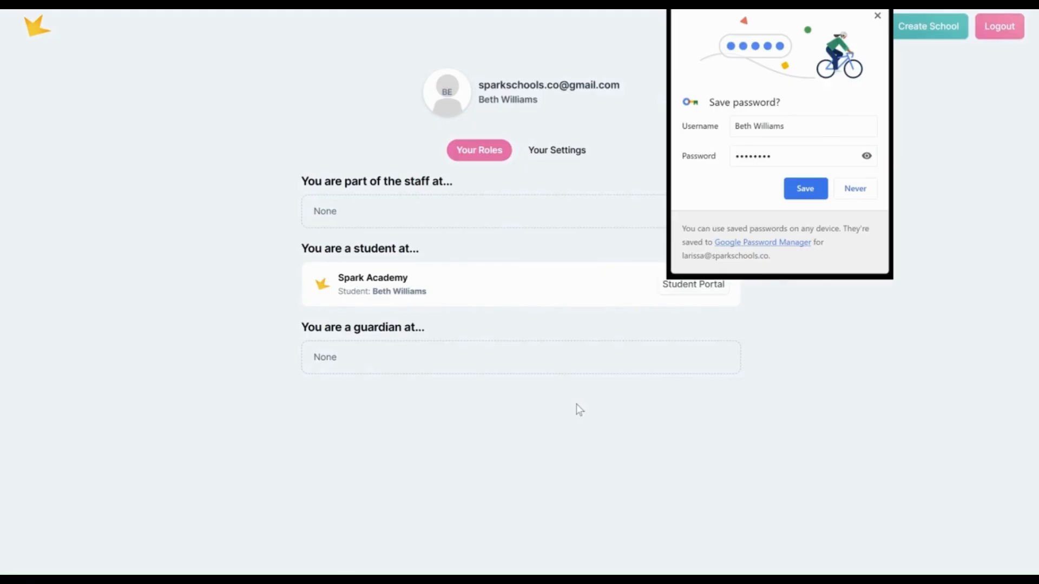
left_click(857, 190)
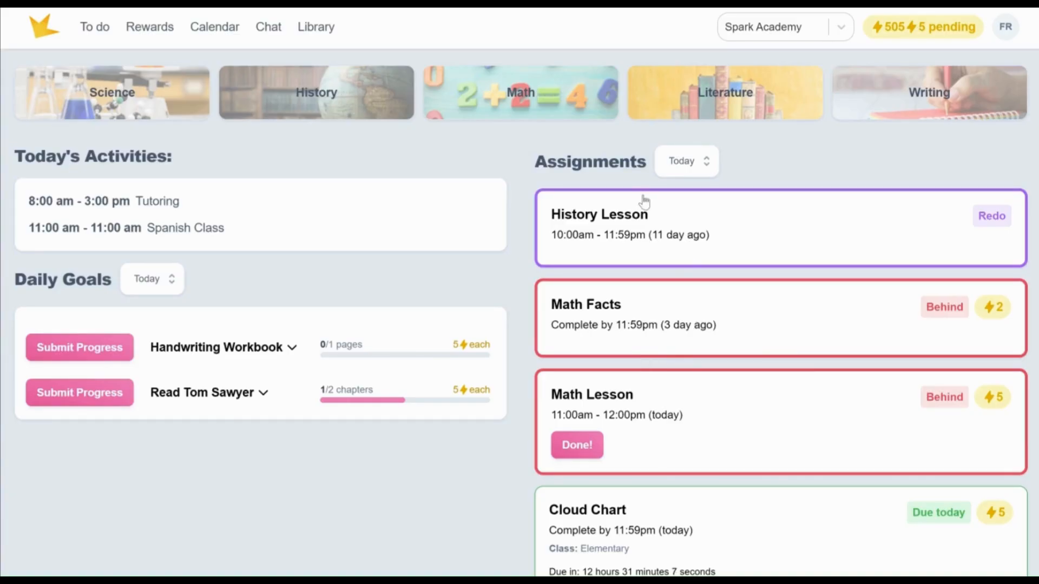
Step: Open the Cloud Chart assignment, review its description and cloud types attachment, and close it without submitting a response
scroll(683, 213, "down", 5)
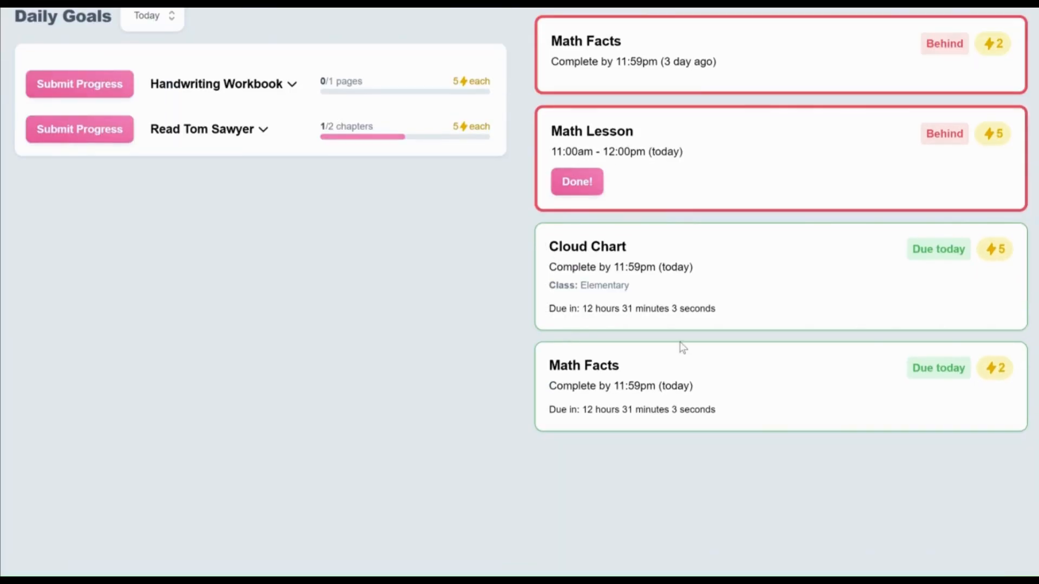
left_click(618, 247)
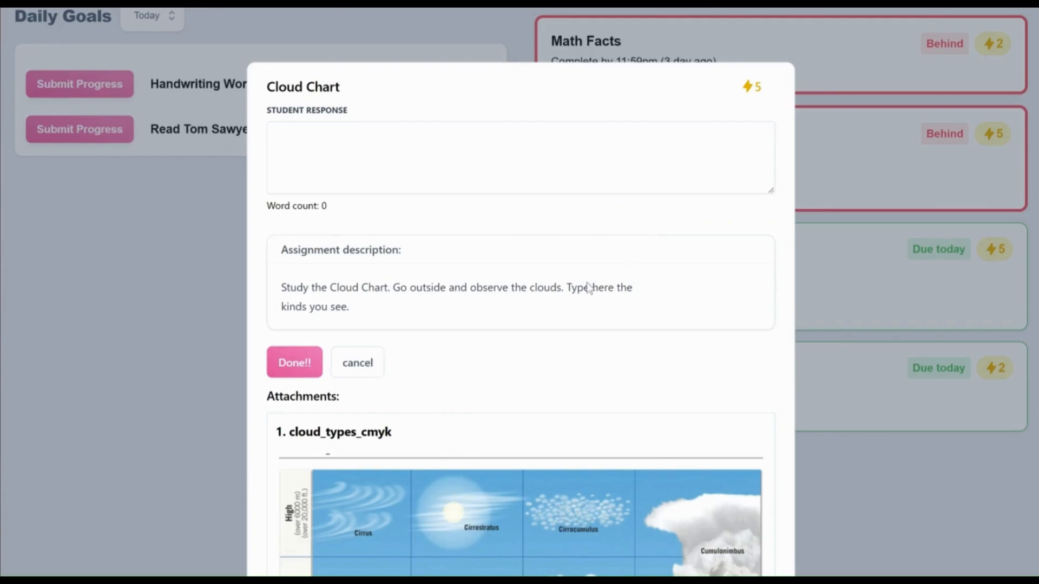
scroll(373, 284, "down", 3)
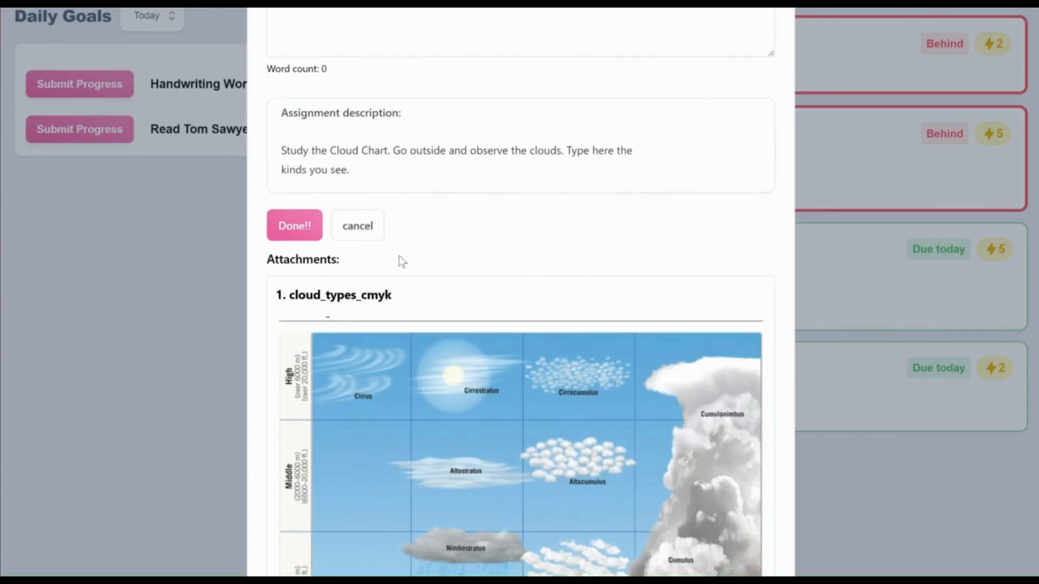
scroll(409, 264, "down", 3)
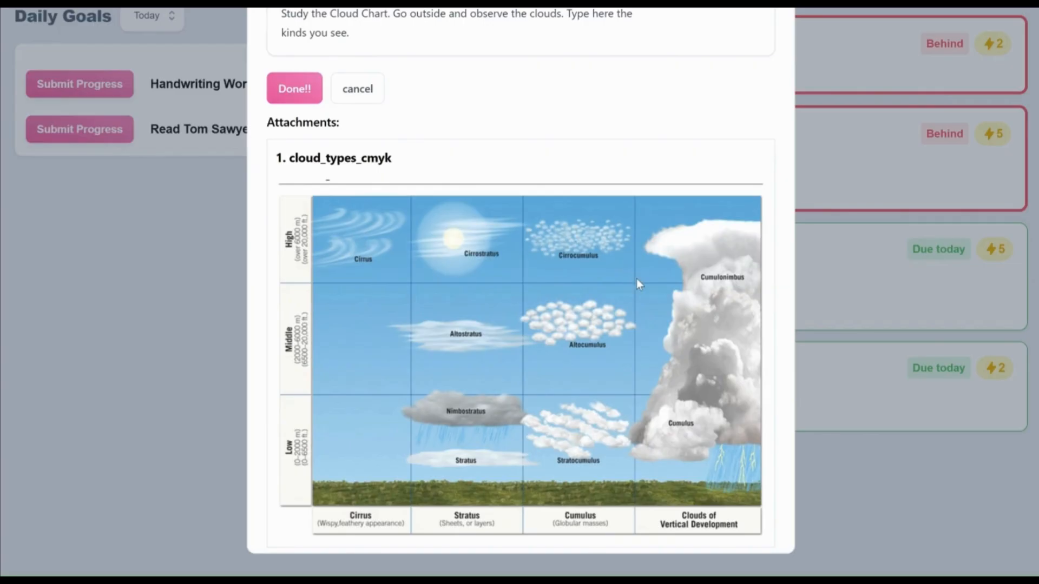
scroll(659, 299, "up", 6)
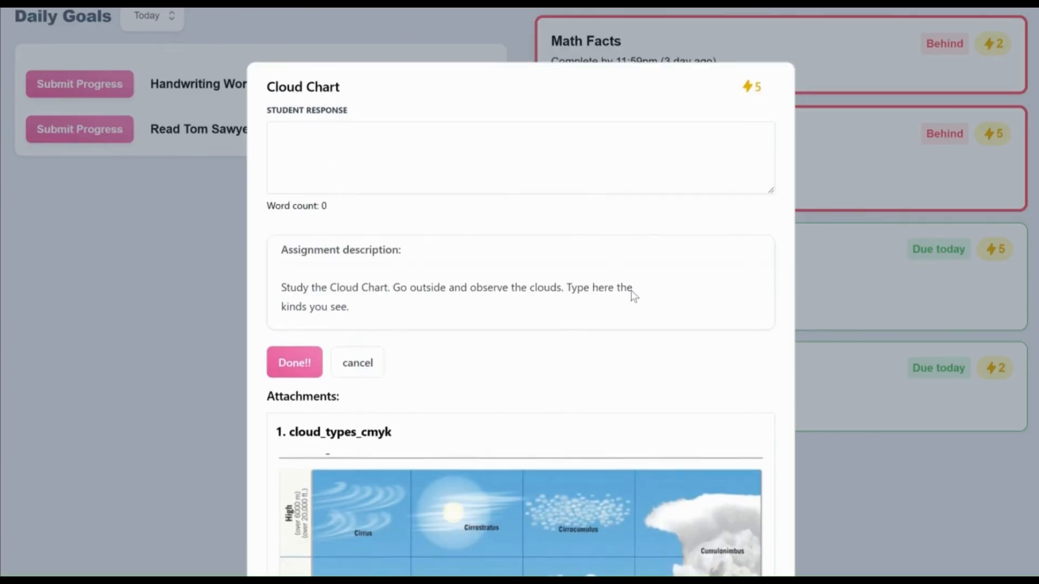
left_click(548, 140)
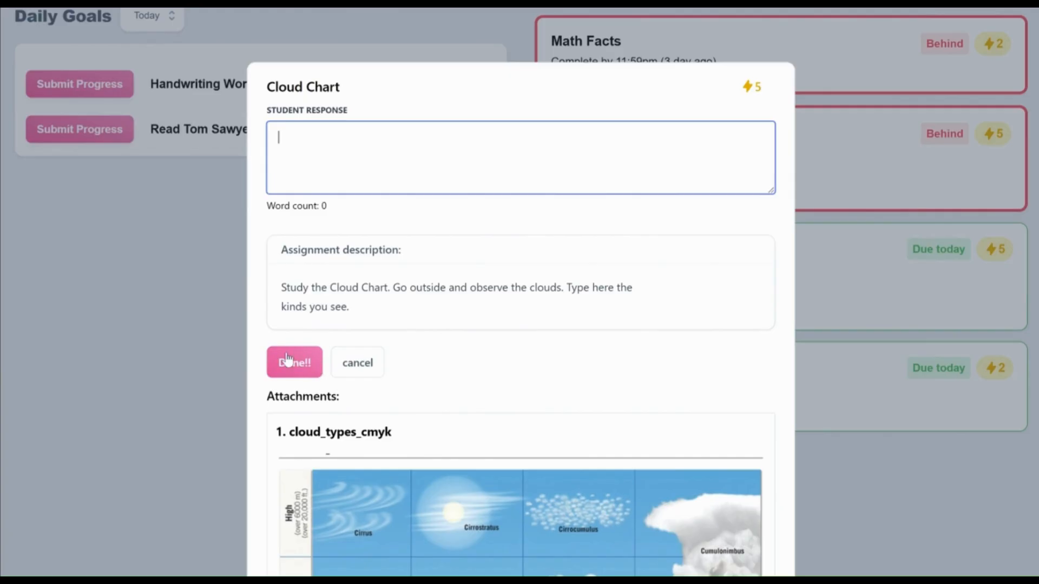
left_click(196, 269)
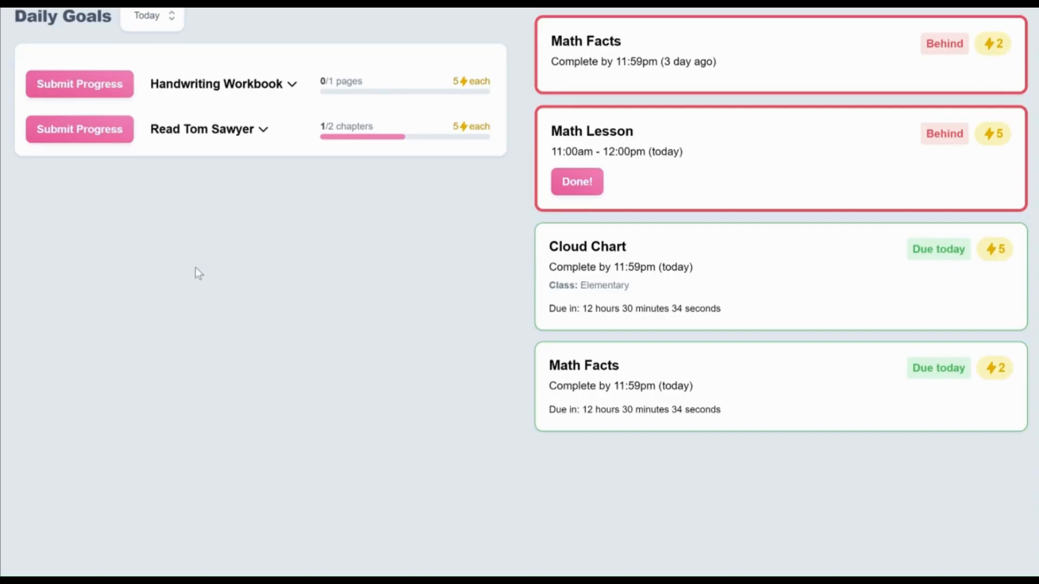
Step: Expand the progress details of the Read Tom Sawyer daily goal and filter the student dashboard to the Science subject
scroll(684, 187, "up", 4)
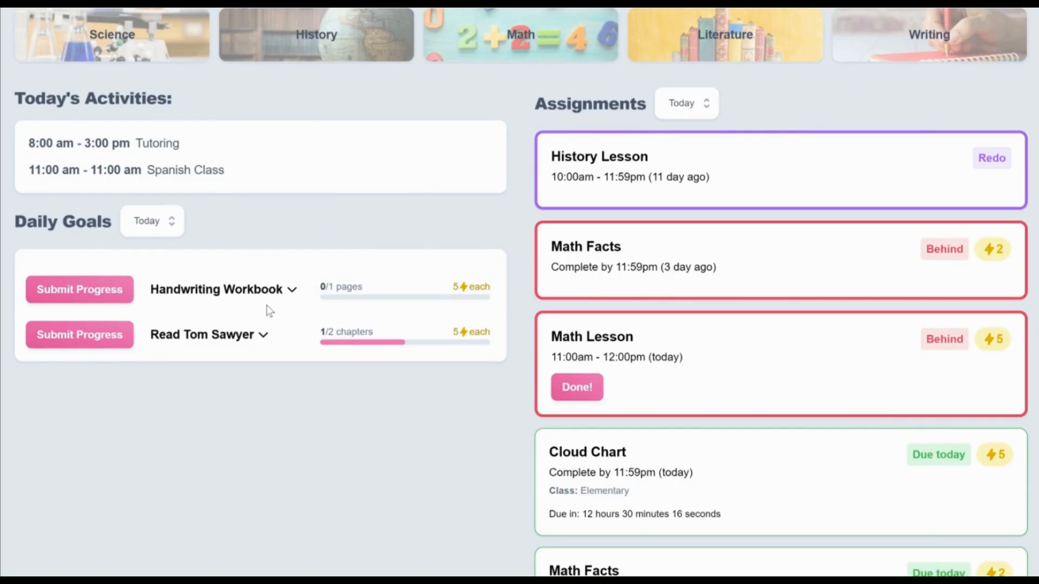
left_click(345, 342)
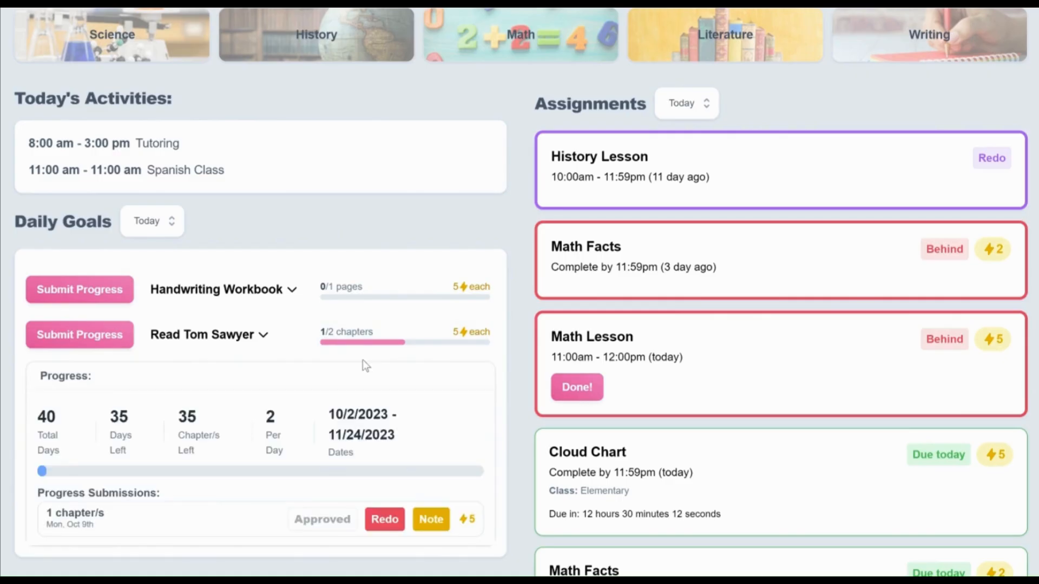
scroll(366, 379, "down", 1)
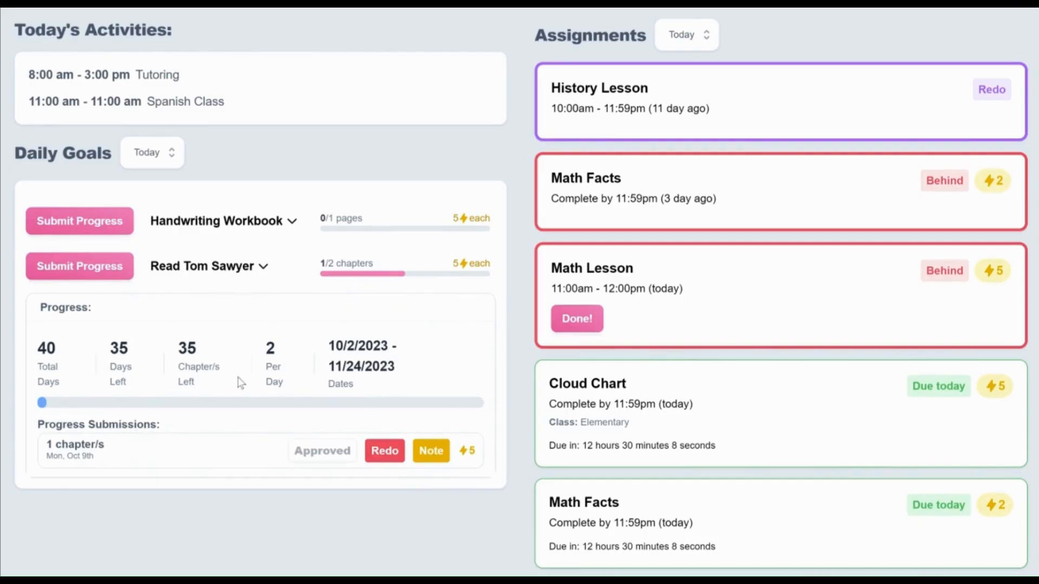
scroll(262, 324, "up", 2)
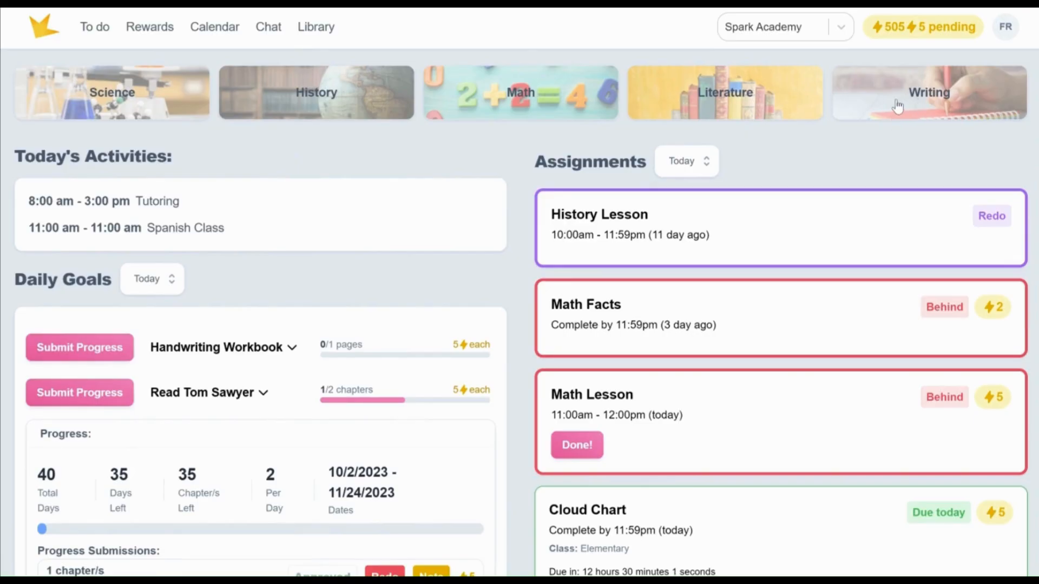
left_click(107, 111)
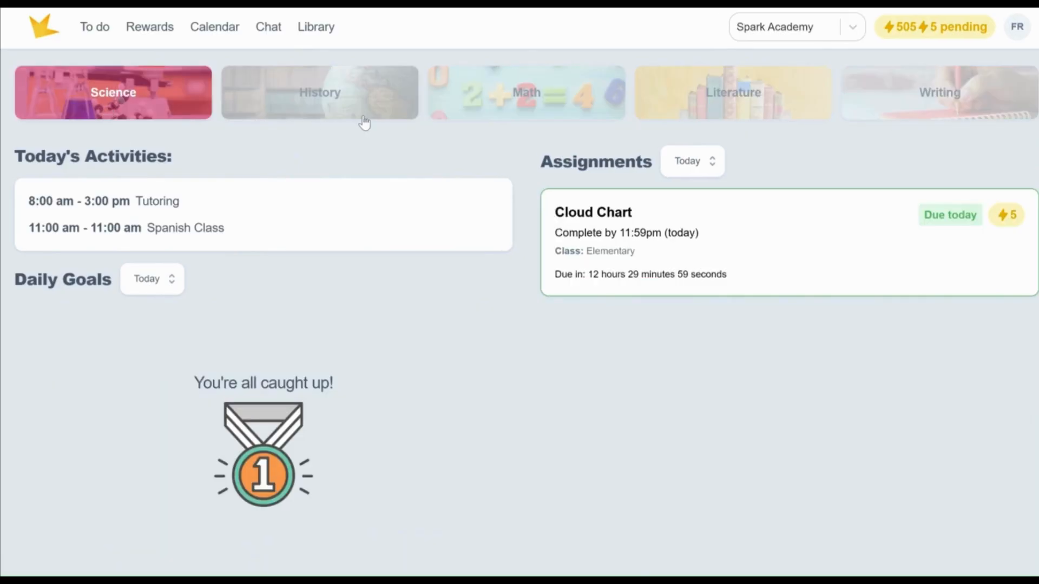
Step: Visit the Library, Chat, Calendar and Rewards pages of the student portal
left_click(318, 29)
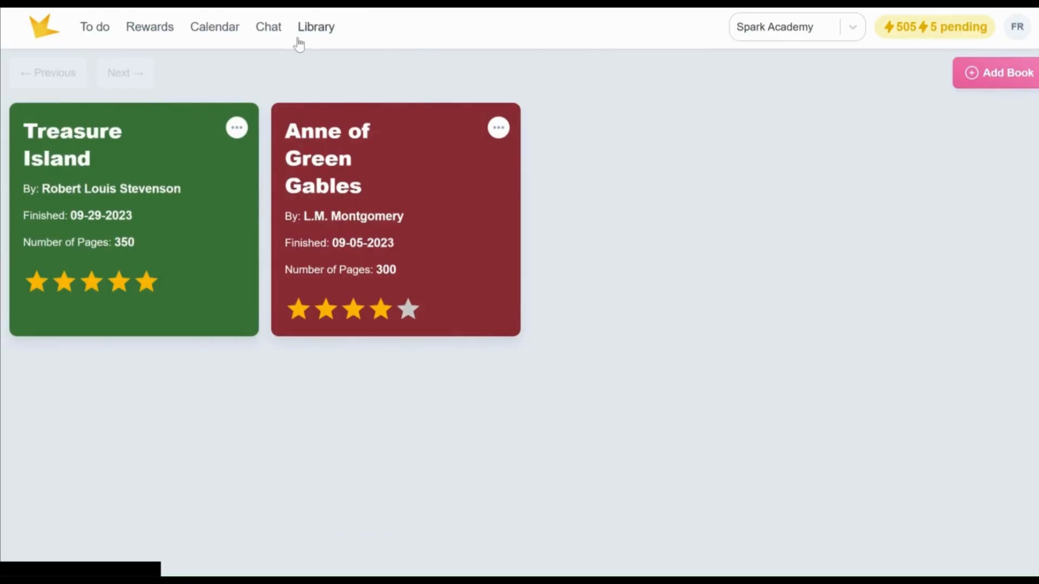
left_click(267, 30)
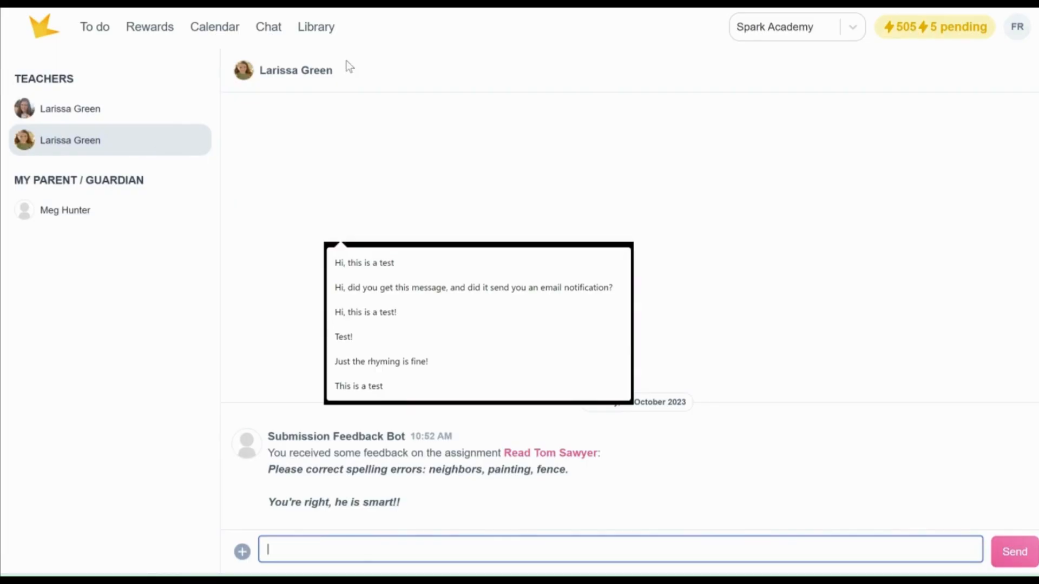
left_click(232, 29)
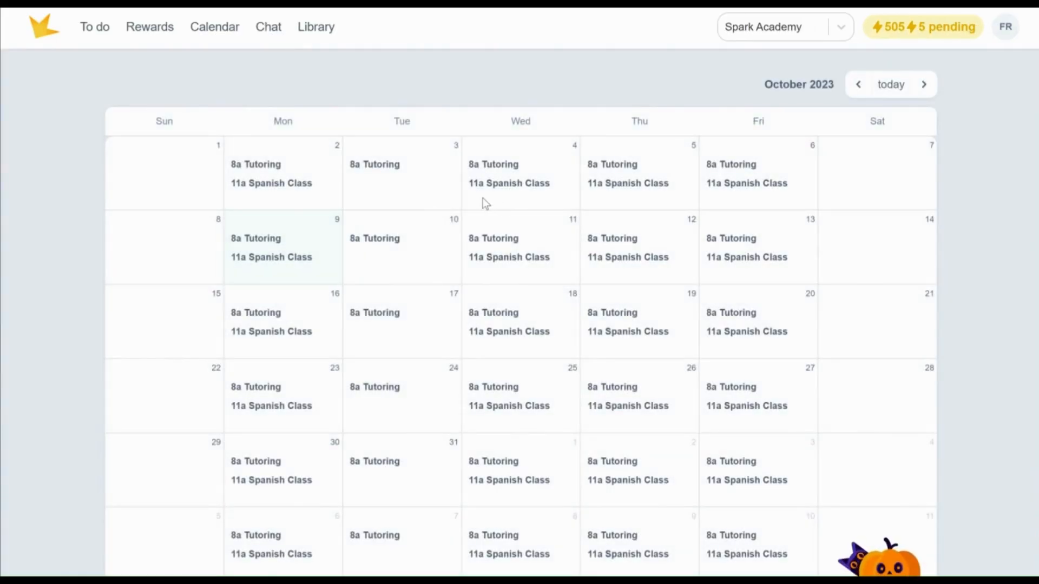
left_click(163, 30)
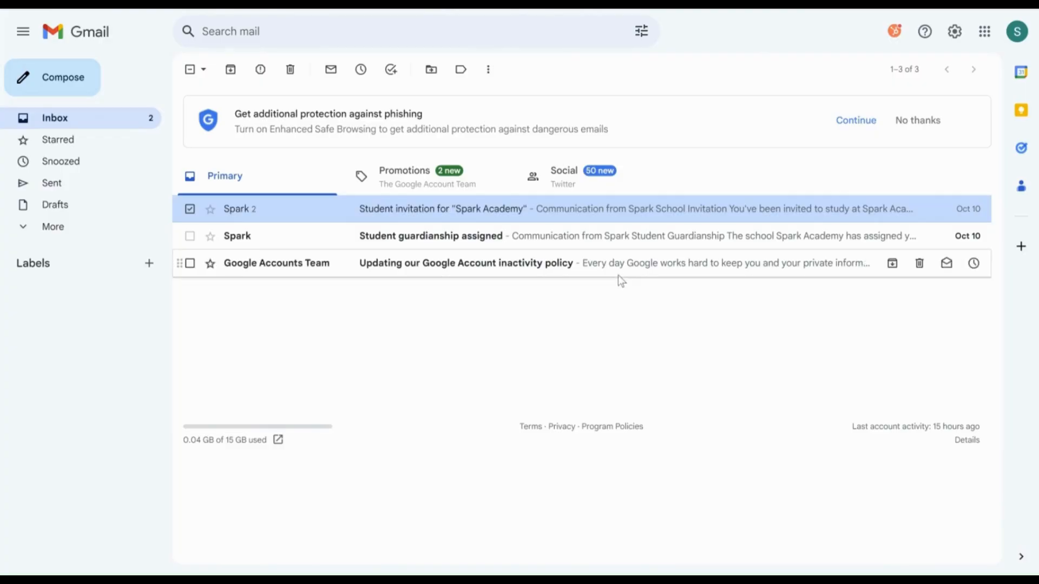
Step: Open the "Student guardianship assigned" email and follow its link to the guardian portal
left_click(626, 236)
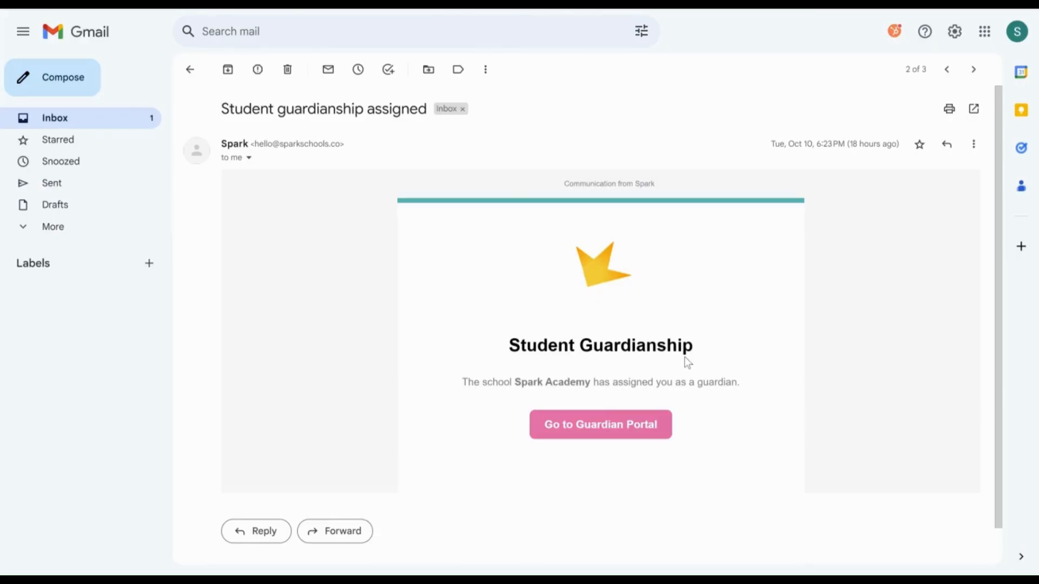
left_click(643, 431)
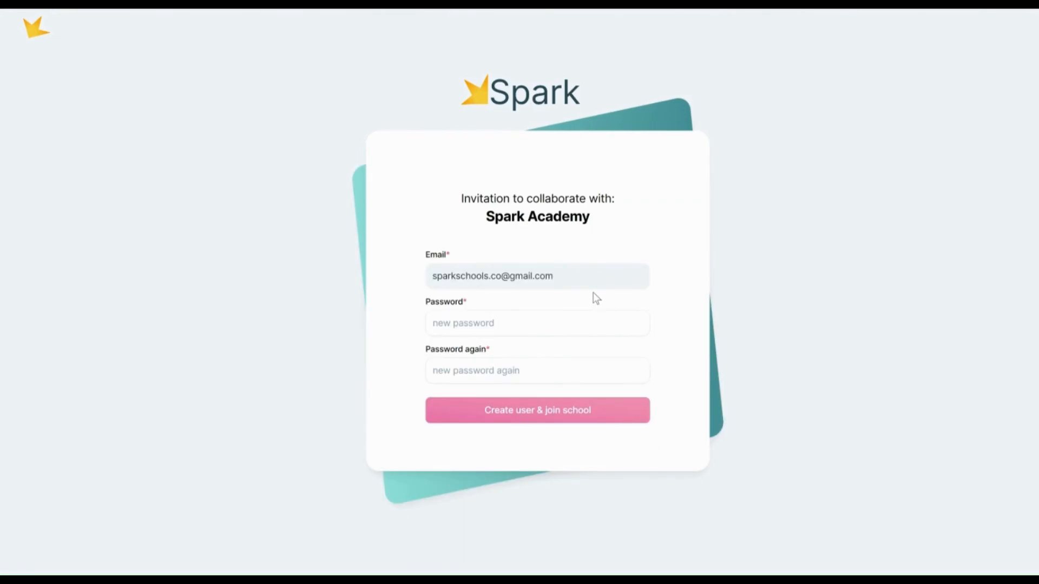
Step: Enter and confirm a new account password, create the guardian user to join the school, and open Spark Academy's guardian portal
left_click(588, 323)
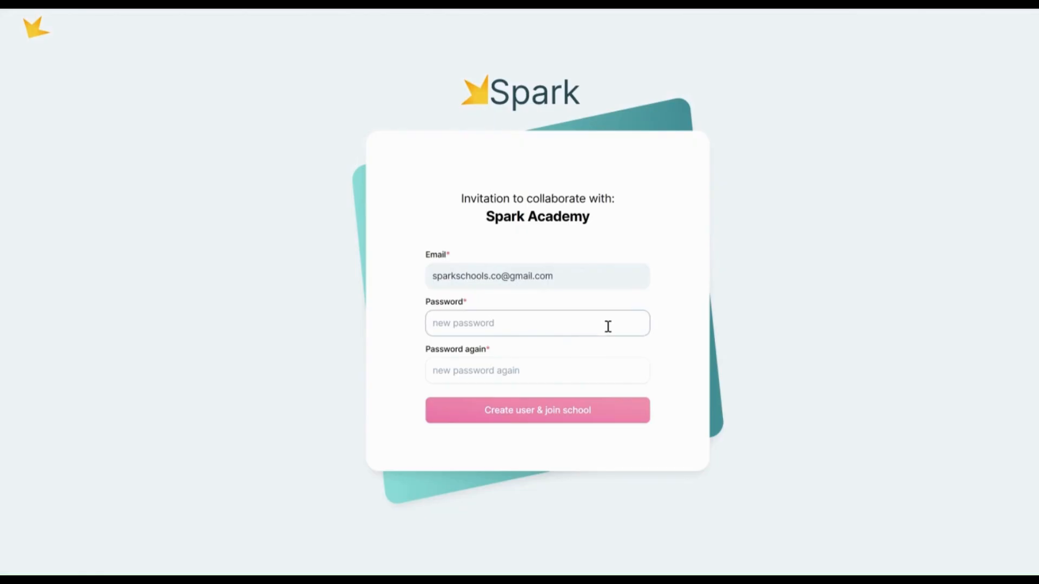
type("••••••••")
key("Tab")
type("••••")
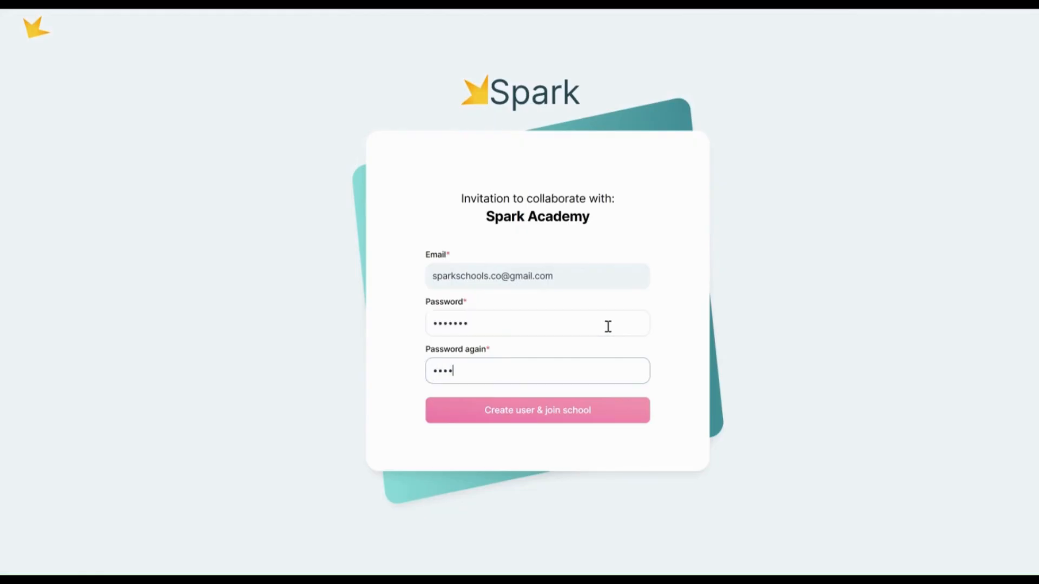
key("BackSpace")
key("BackSpace")
key("BackSpace")
key("BackSpace")
type("•••••••")
left_click(593, 411)
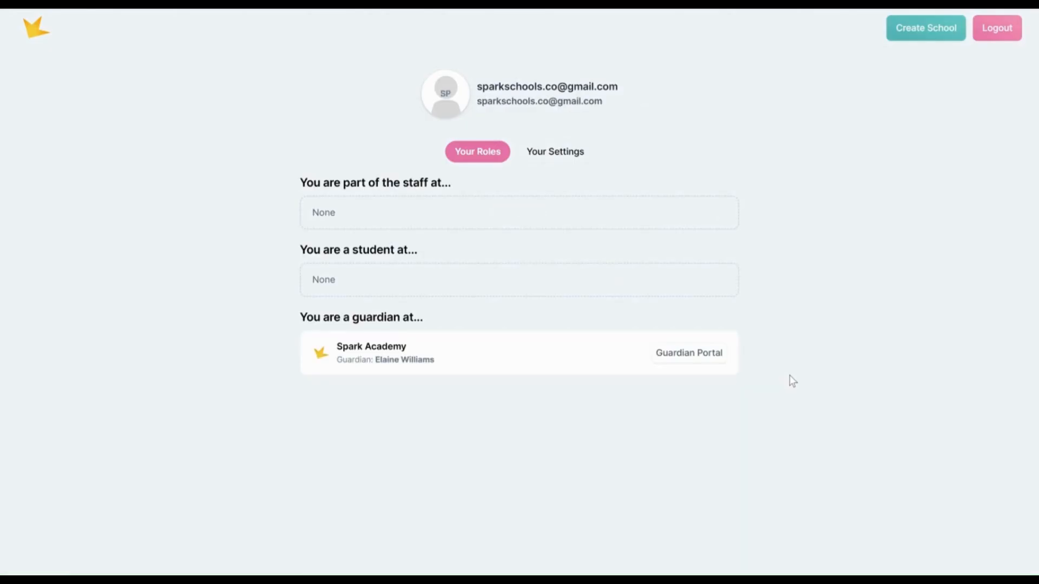
left_click(718, 358)
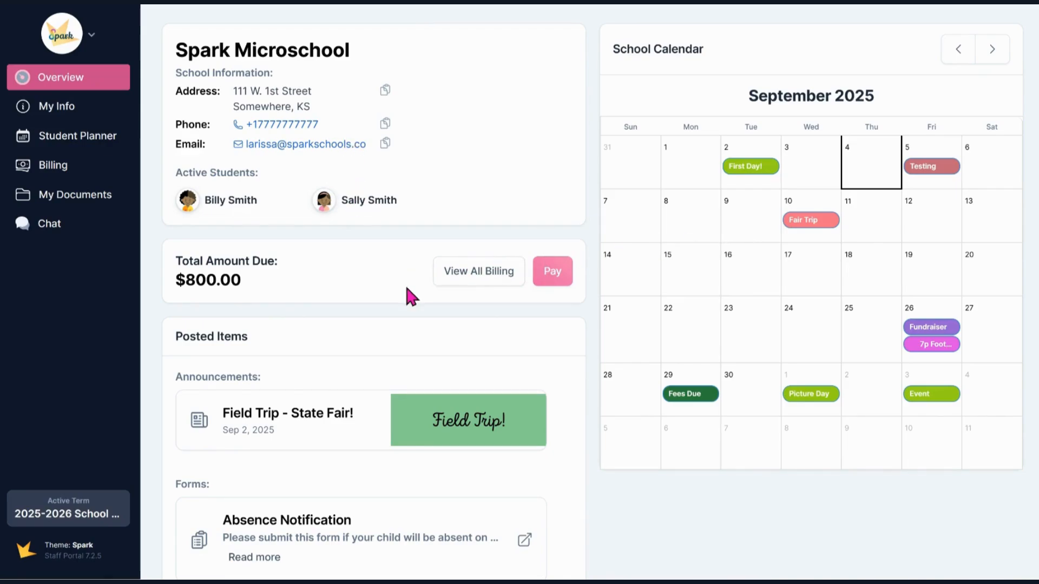
Step: Review the overview's posted items down to the files, and view the Fair Trip event's details from the school calendar
scroll(354, 436, "down", 3)
scroll(352, 411, "down", 8)
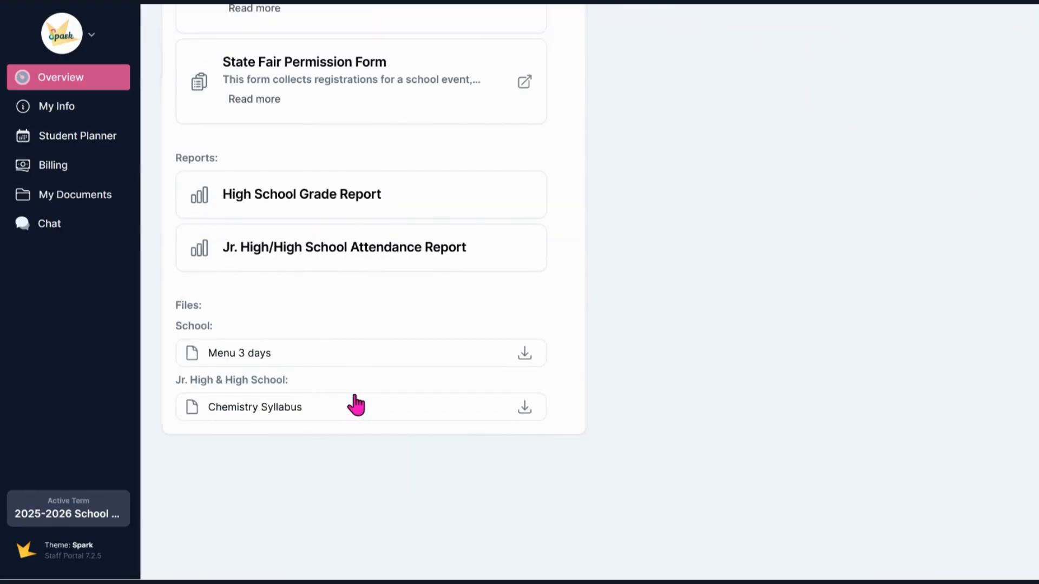
scroll(357, 404, "up", 7)
scroll(355, 403, "up", 4)
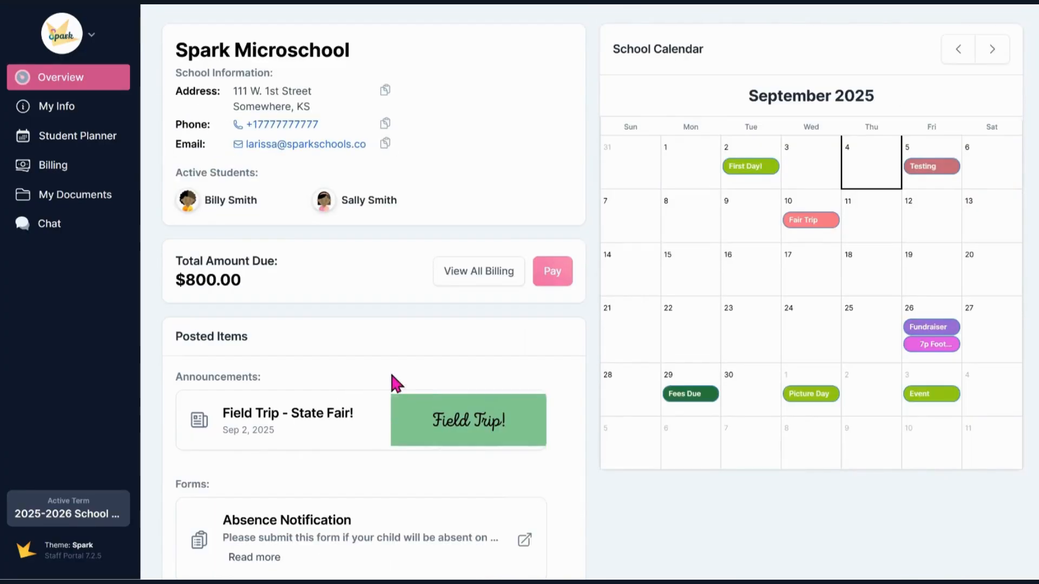
left_click(795, 227)
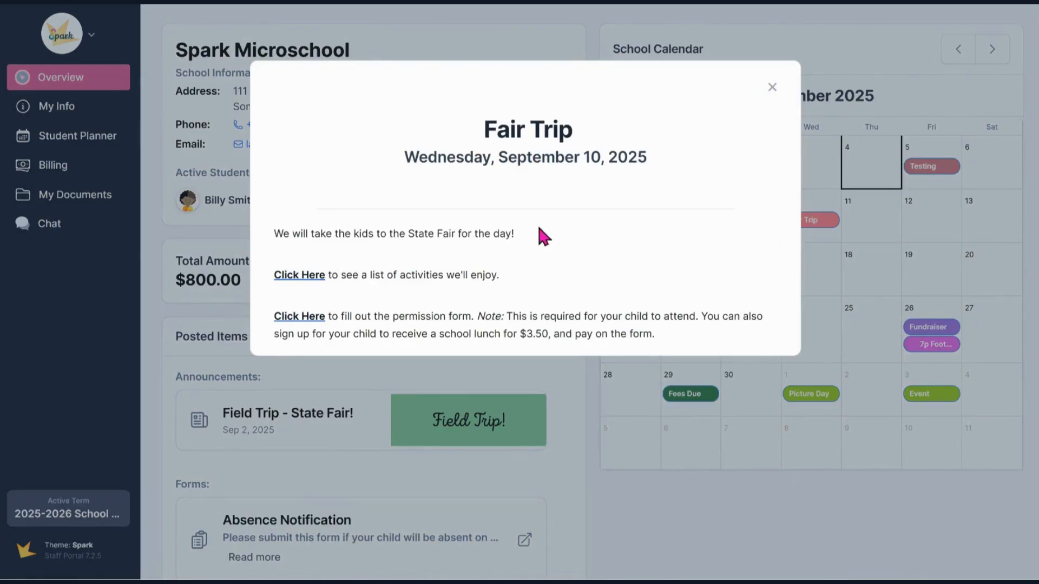
left_click(772, 88)
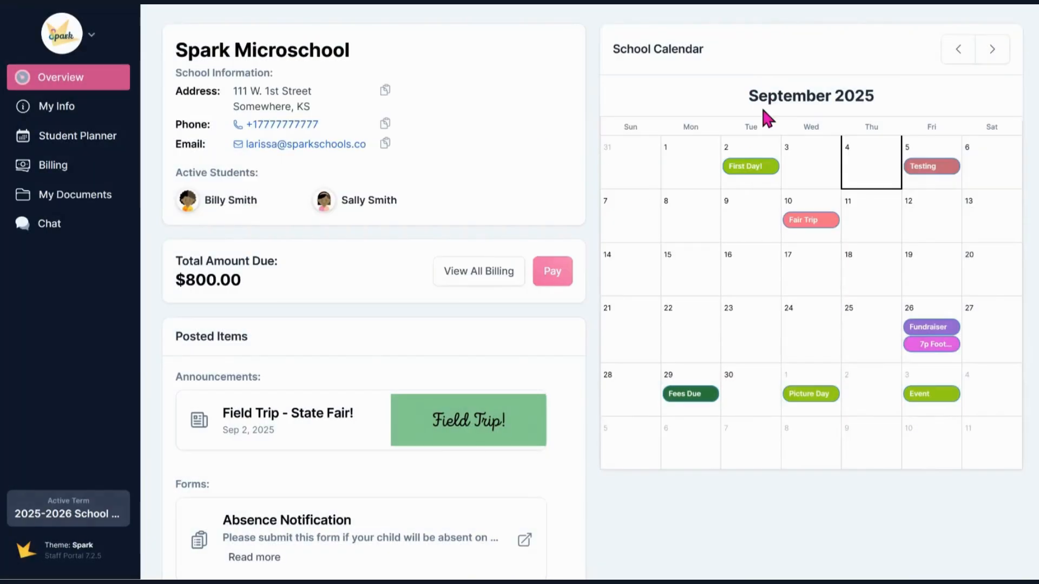
Step: Read the "Field Trip - State Fair!" announcement in the overview's posted items and close it
scroll(336, 338, "down", 3)
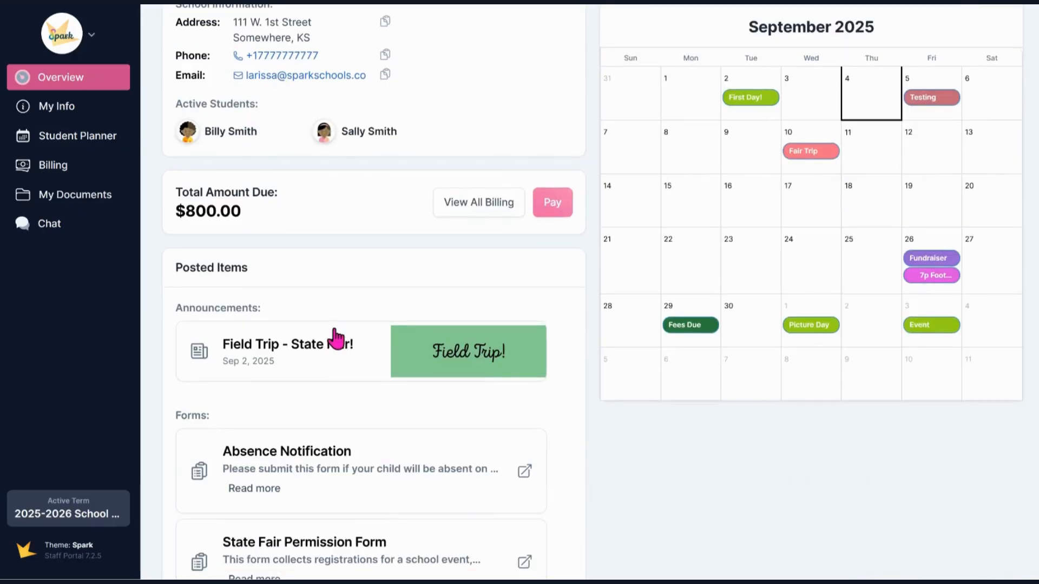
left_click(371, 278)
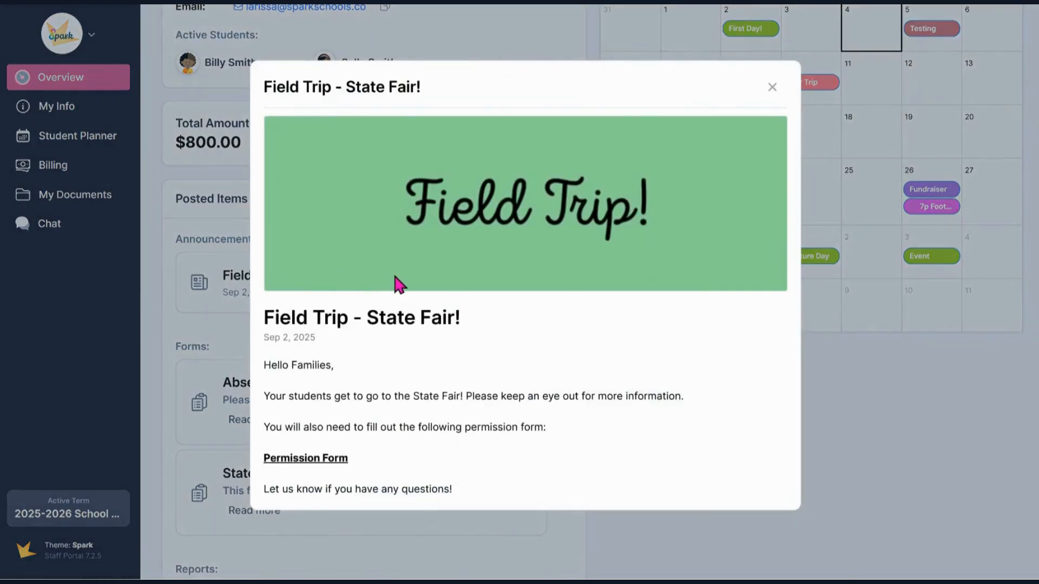
left_click(772, 87)
Step: View the Jr. High/High School Attendance Report in the posted items, close it, and return to the start of the overview
scroll(471, 216, "down", 3)
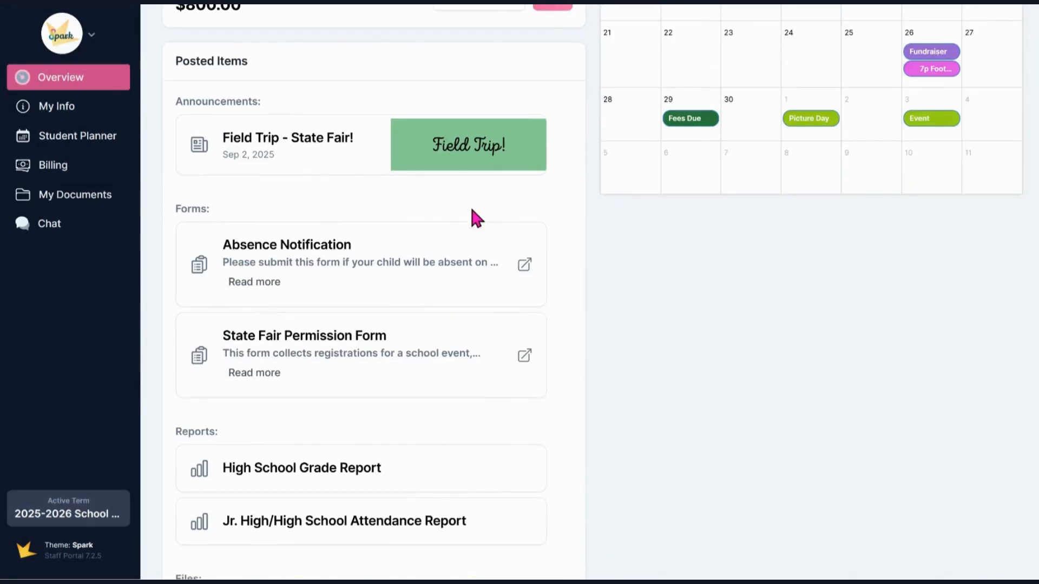
left_click(415, 259)
scroll(327, 215, "down", 5)
left_click(320, 252)
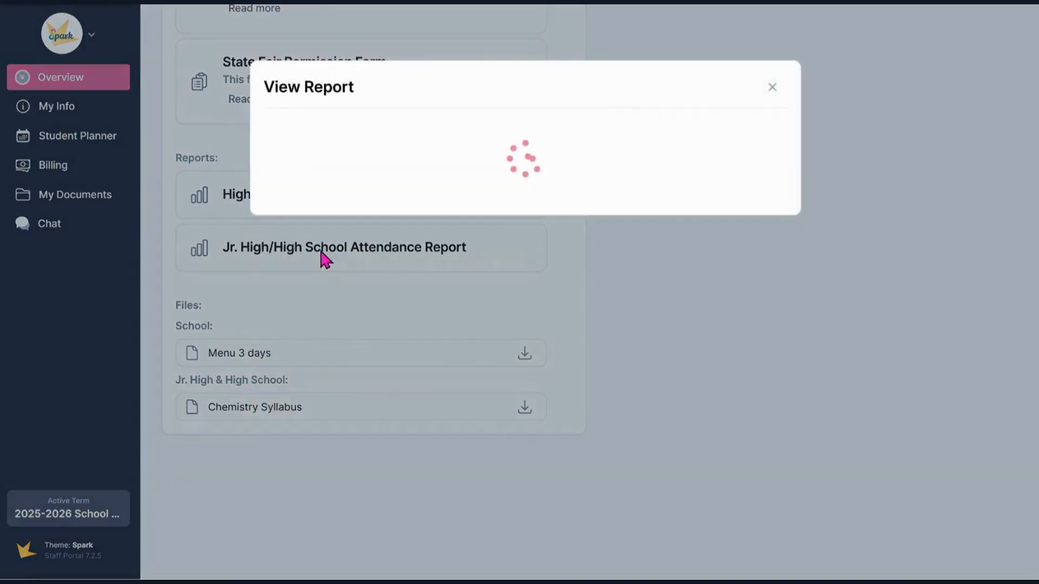
left_click(769, 88)
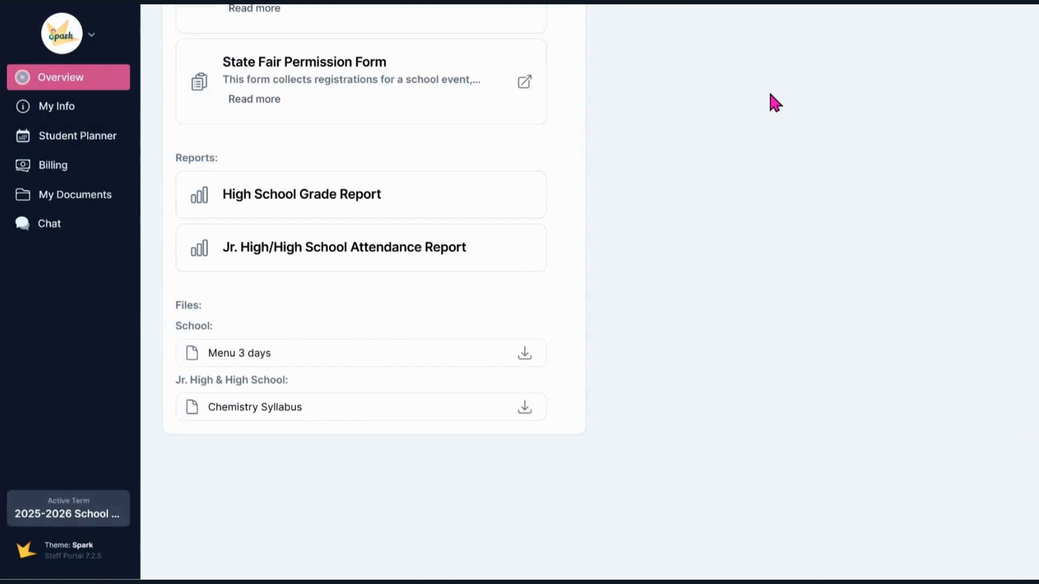
scroll(652, 232, "up", 10)
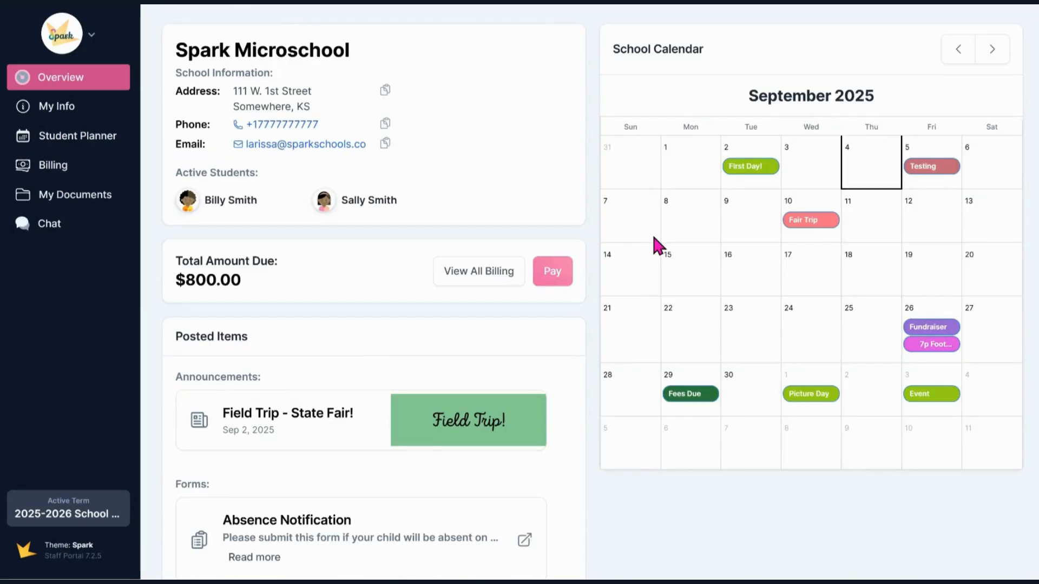
Step: Review the guardian information and both students' details on the My Info page
left_click(120, 117)
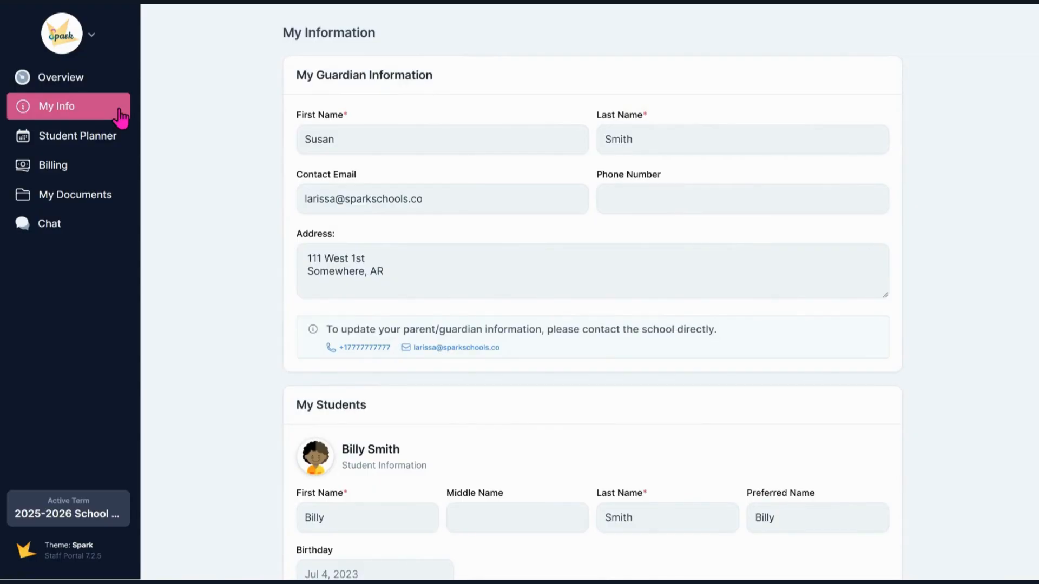
scroll(251, 141, "down", 4)
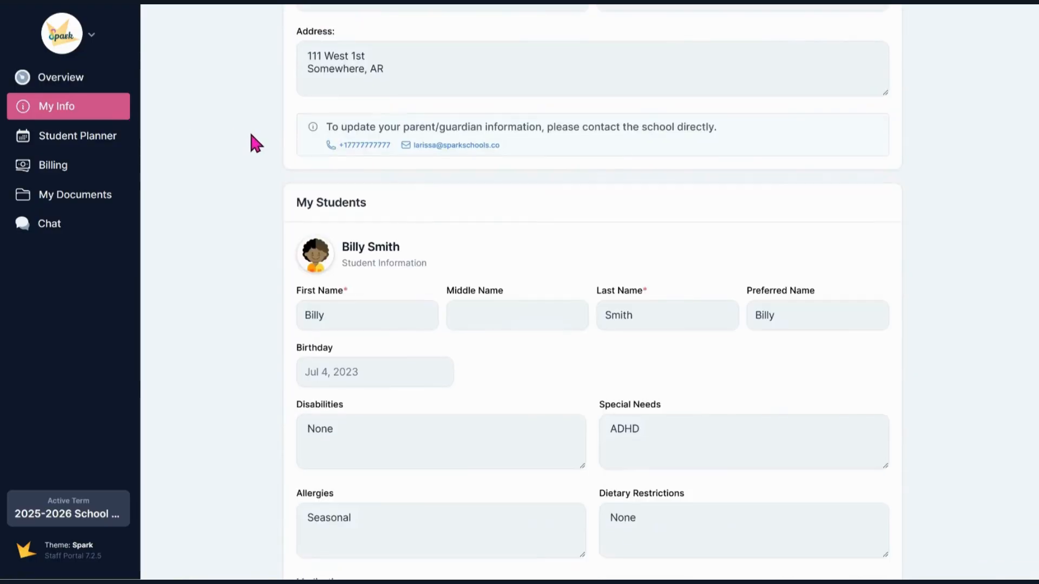
scroll(251, 141, "down", 3)
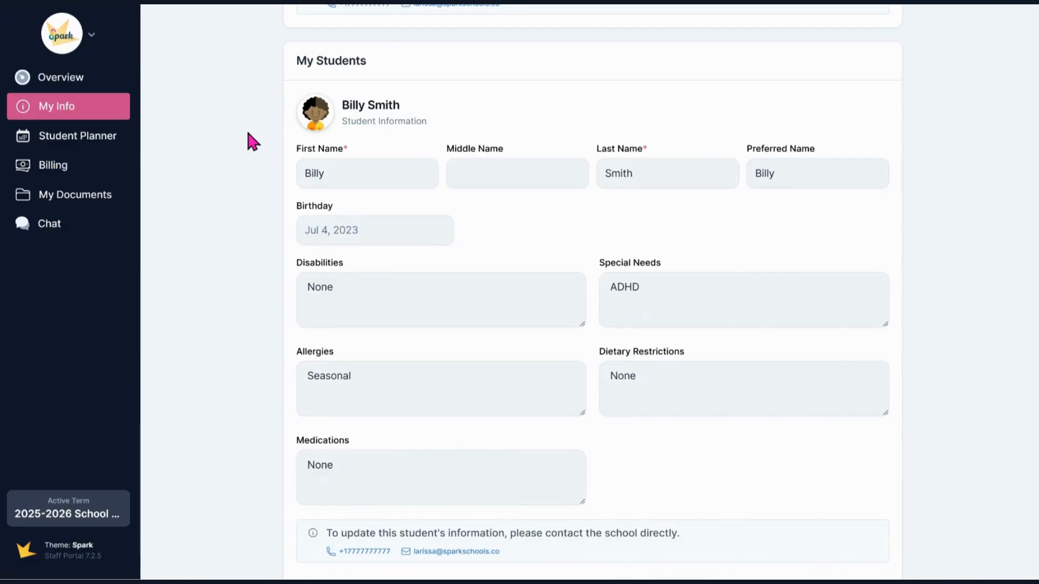
scroll(250, 141, "down", 5)
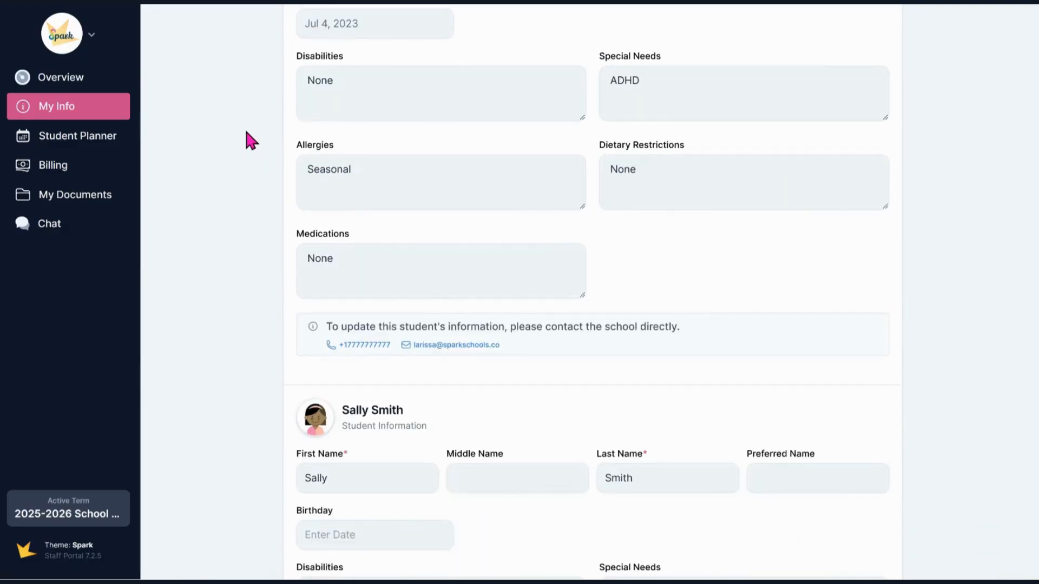
scroll(250, 142, "down", 4)
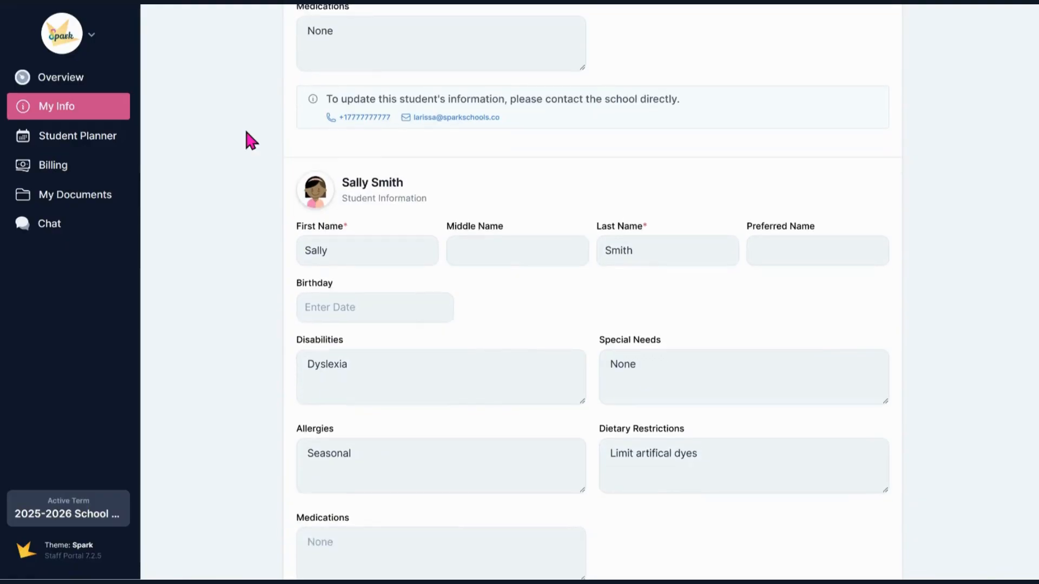
scroll(246, 132, "down", 3)
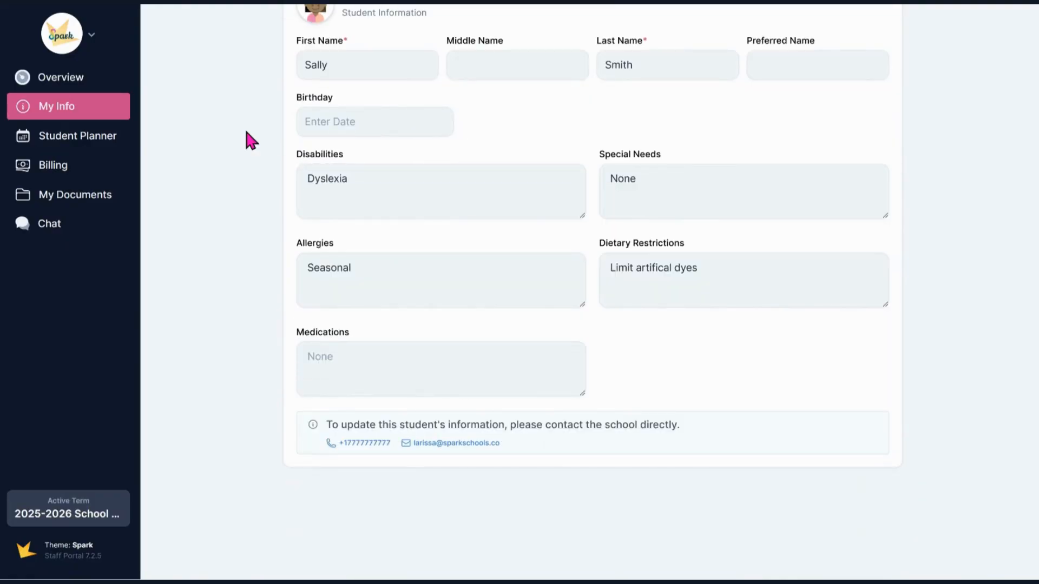
scroll(246, 132, "up", 7)
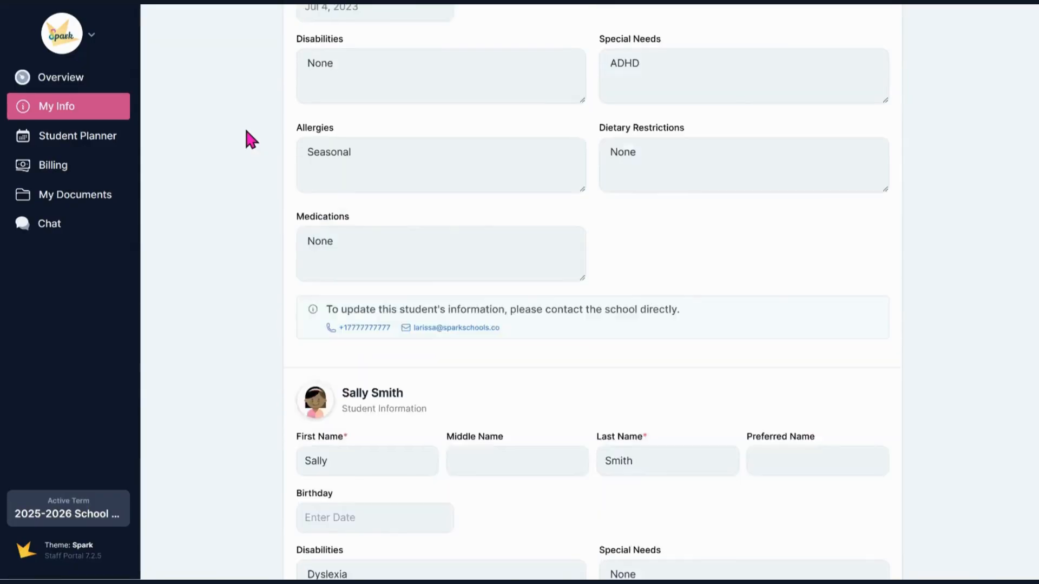
scroll(246, 132, "up", 10)
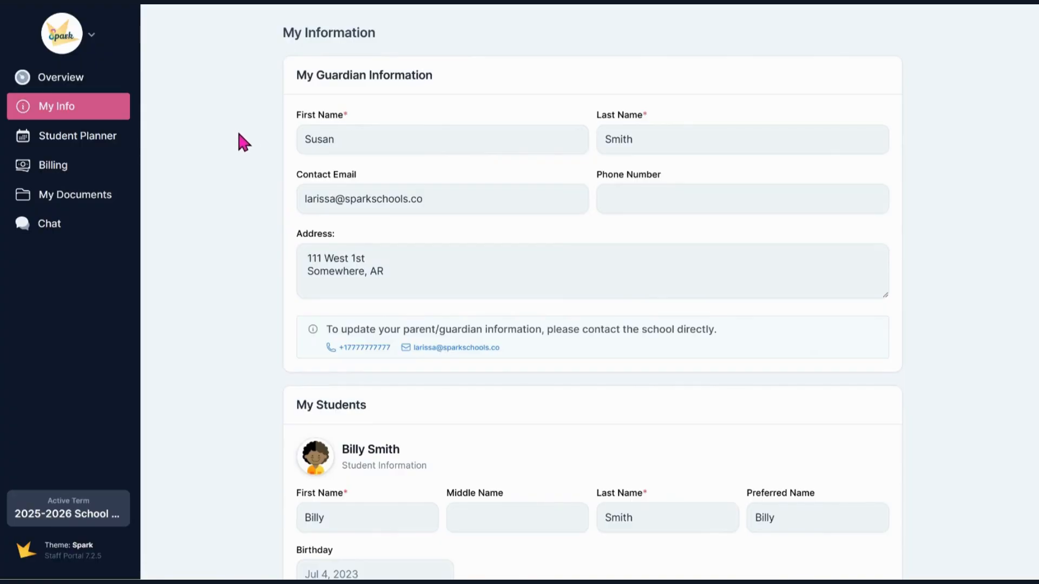
Step: Open the Student Planner back to Tuesday, September 2, and filter it to the first listed student
left_click(102, 142)
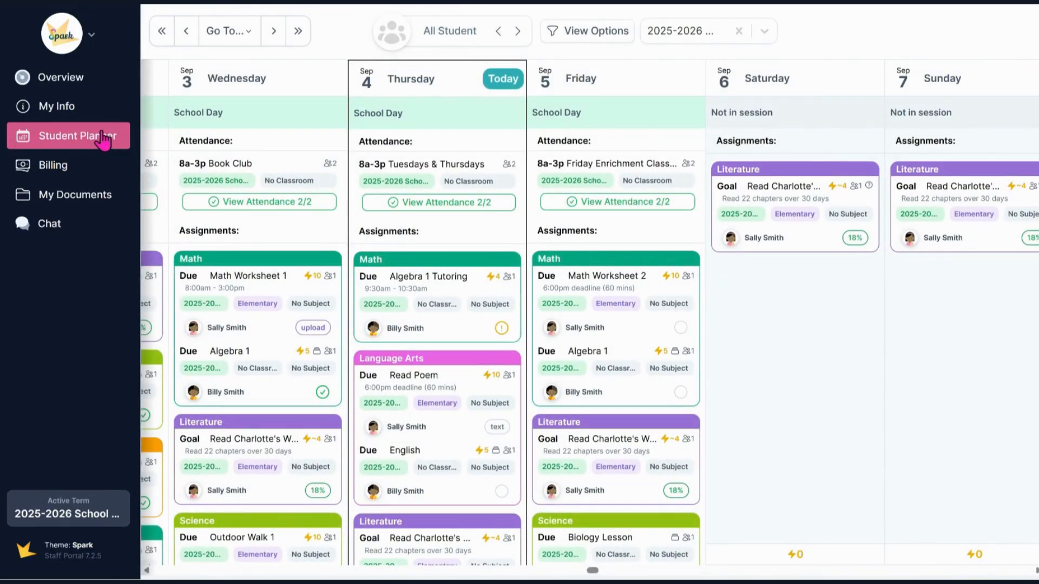
scroll(245, 142, "left", 3)
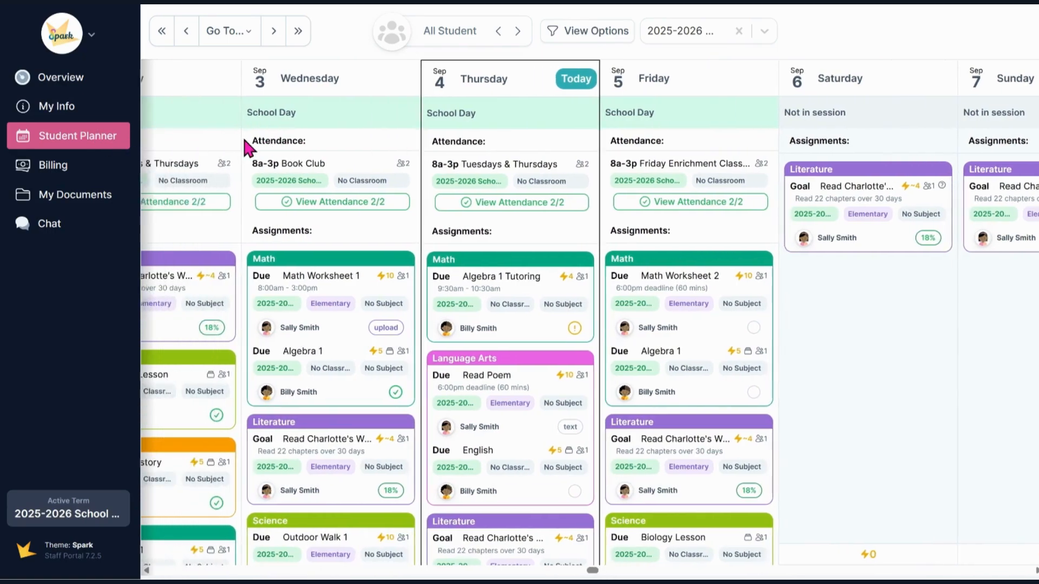
scroll(242, 142, "left", 2)
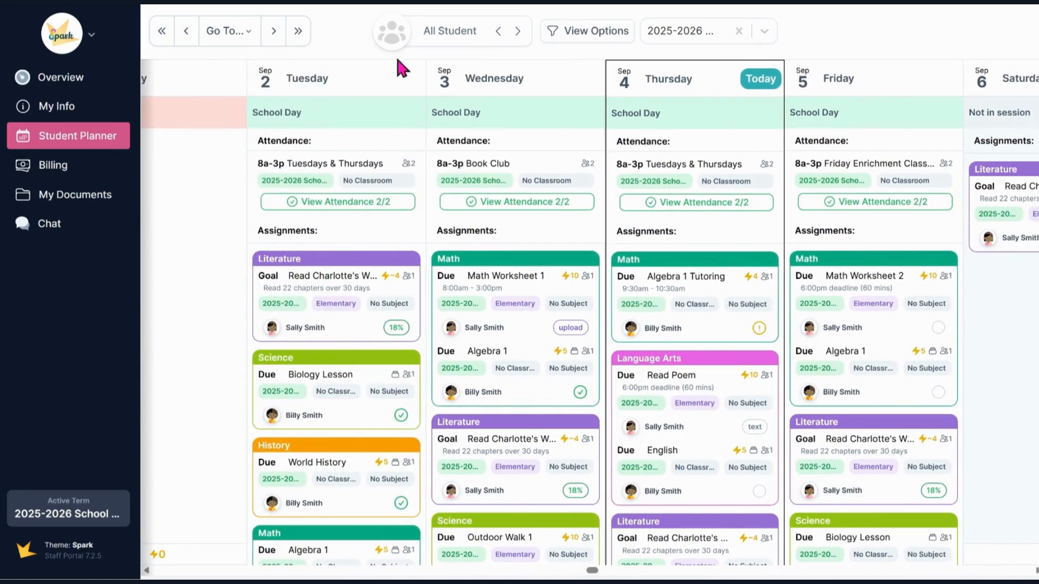
left_click(449, 31)
left_click(464, 97)
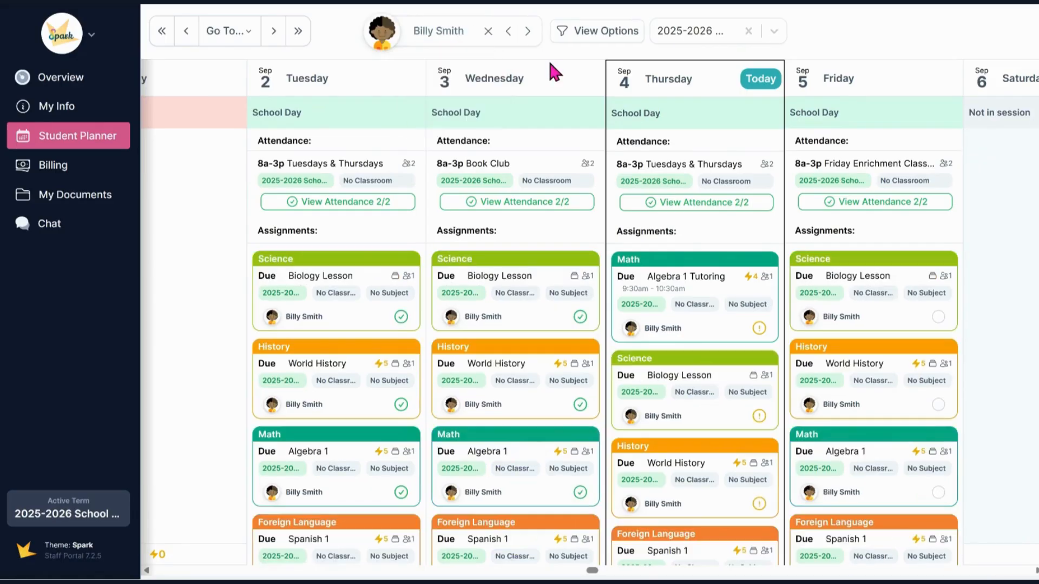
Step: Inspect the planner's view options and clear the student filter to show all students
left_click(691, 37)
left_click(625, 37)
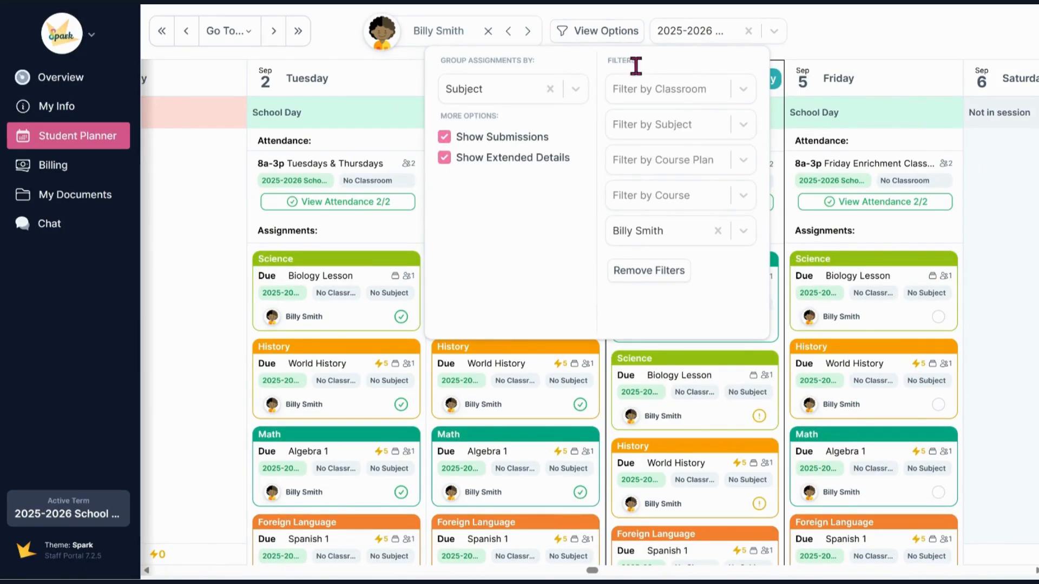
left_click(220, 199)
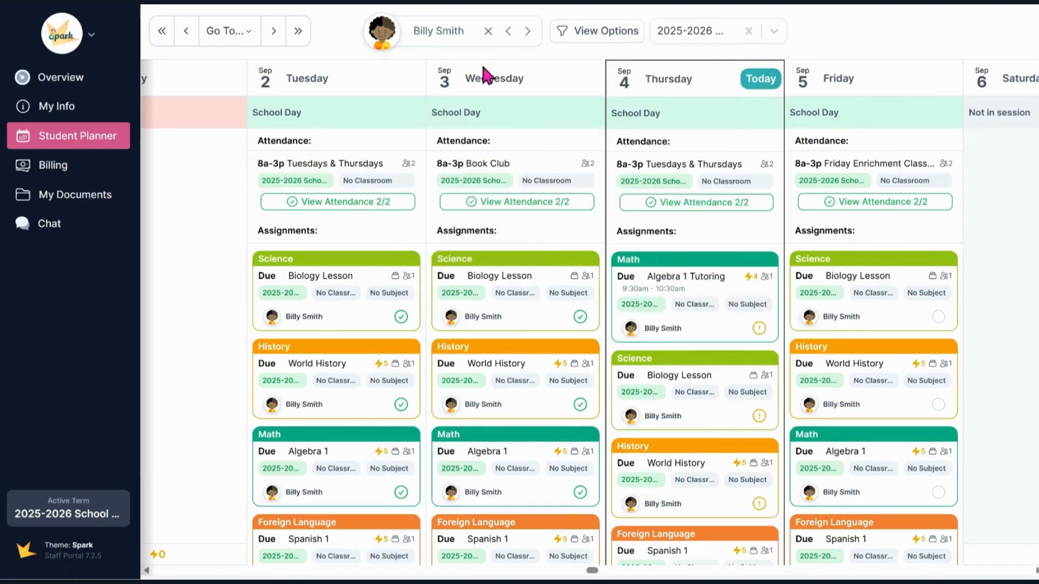
left_click(487, 30)
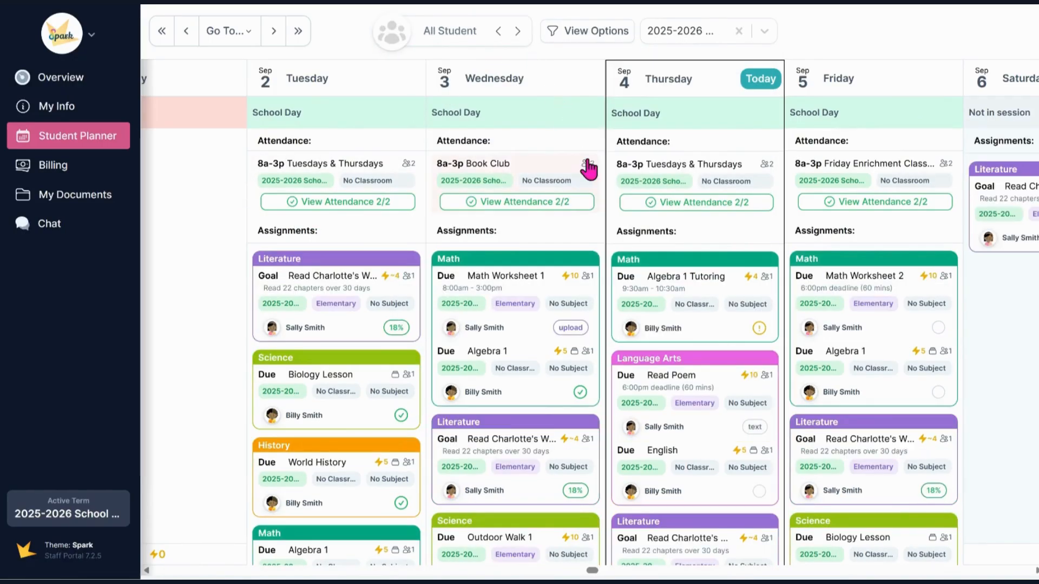
Step: View the details of Thursday's Read Poem and Algebra 1 Tutoring assignments, closing each one
left_click(693, 375)
scroll(694, 364, "down", 1)
scroll(697, 373, "down", 1)
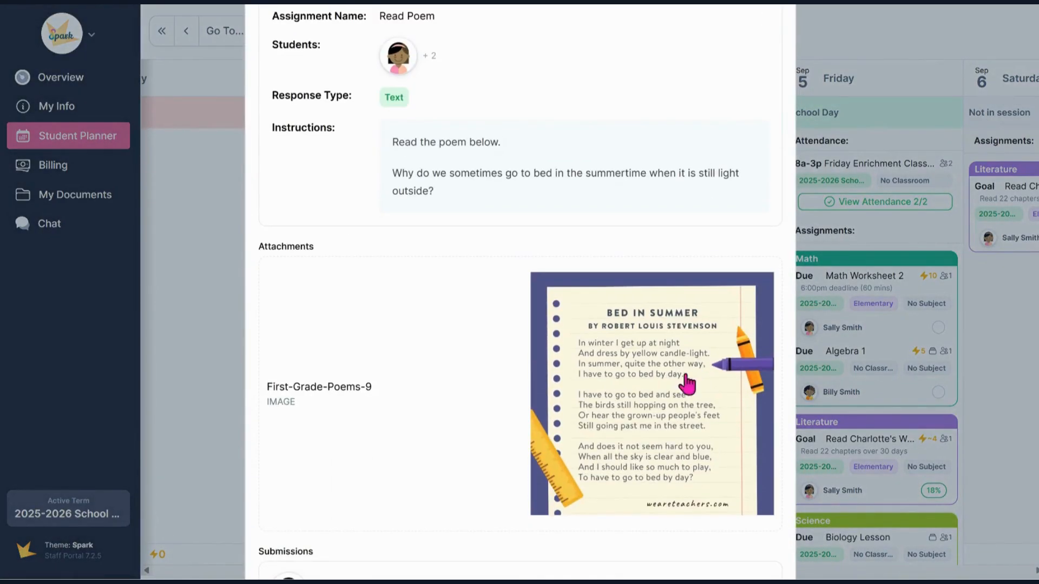
scroll(704, 357, "up", 3)
left_click(767, 88)
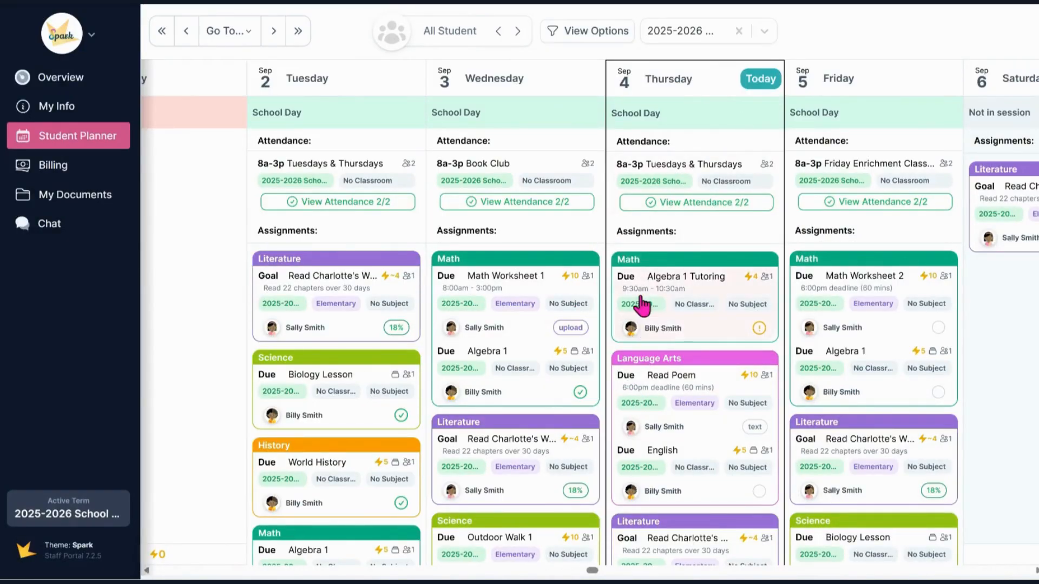
left_click(650, 274)
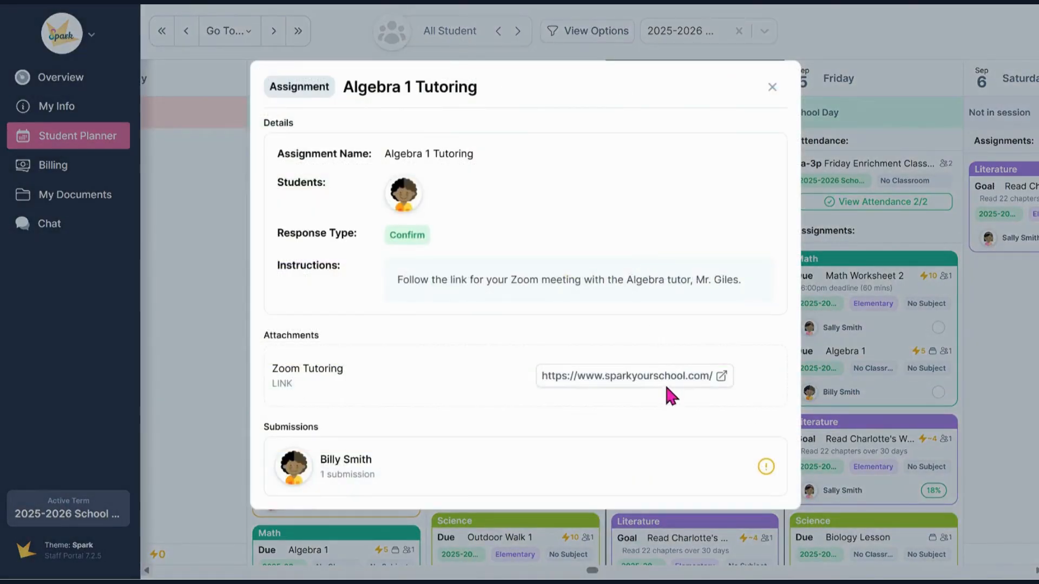
key("Escape")
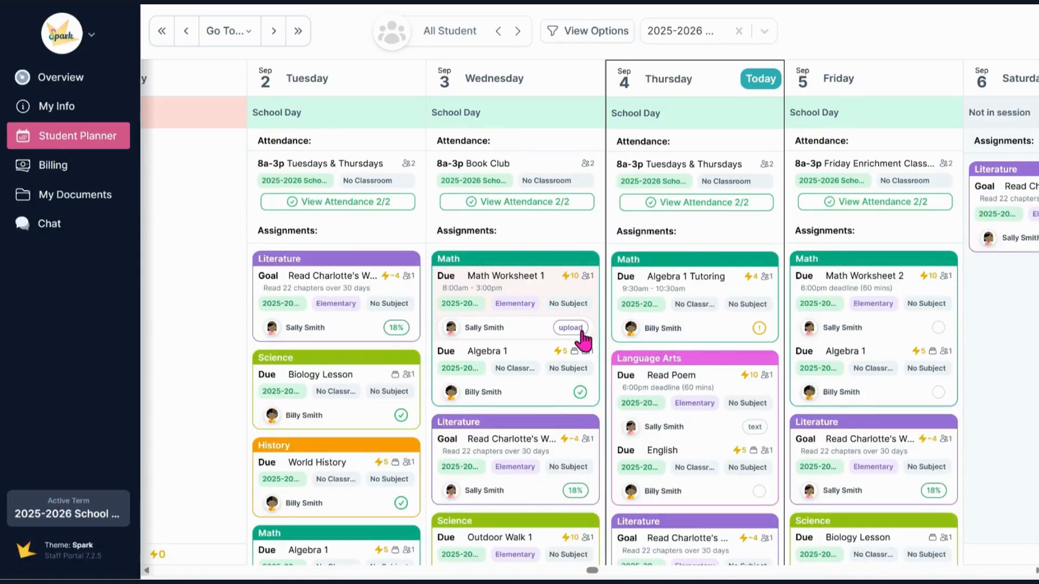
Step: Review the uploaded submission for Wednesday's Math Worksheet 1 down to the instructor feedback, and close it
left_click(582, 330)
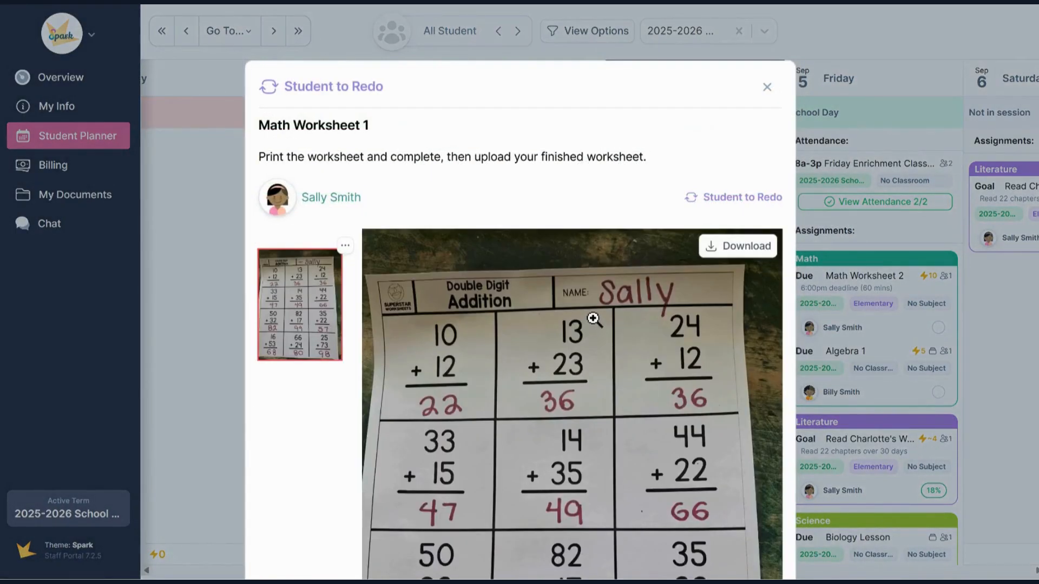
scroll(594, 319, "down", 6)
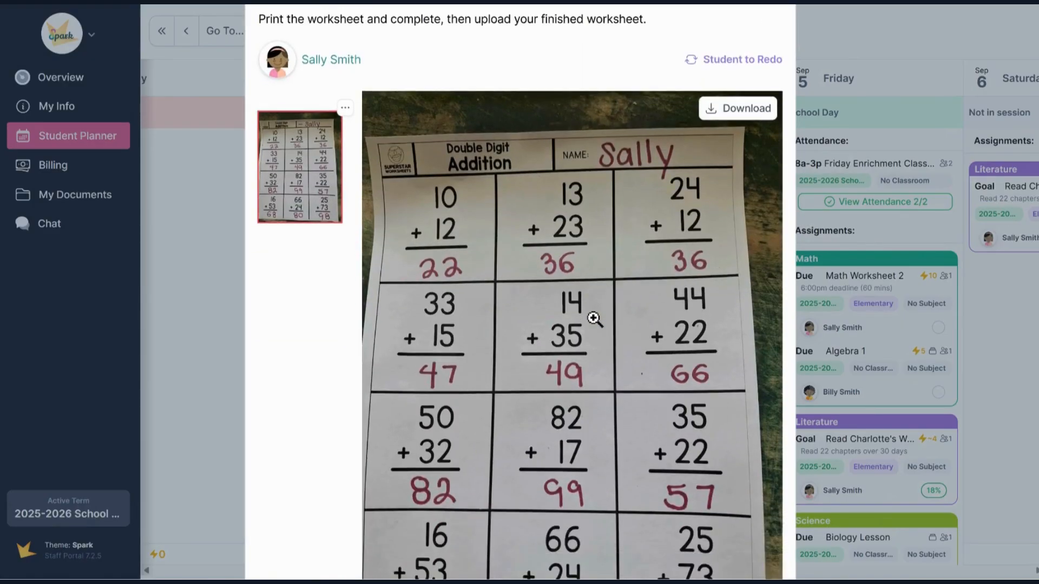
scroll(594, 319, "down", 2)
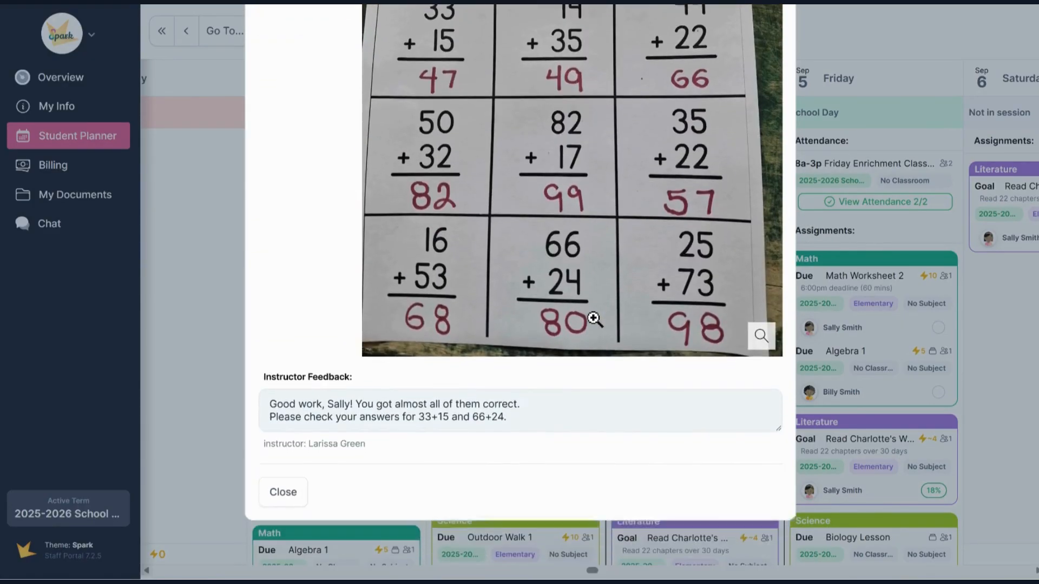
scroll(613, 333, "up", 8)
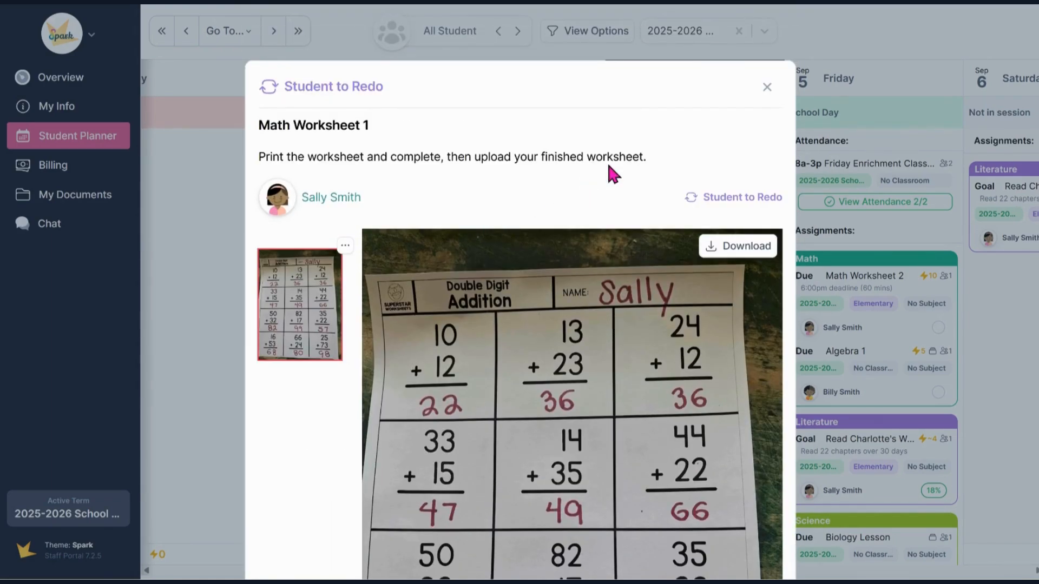
left_click(766, 88)
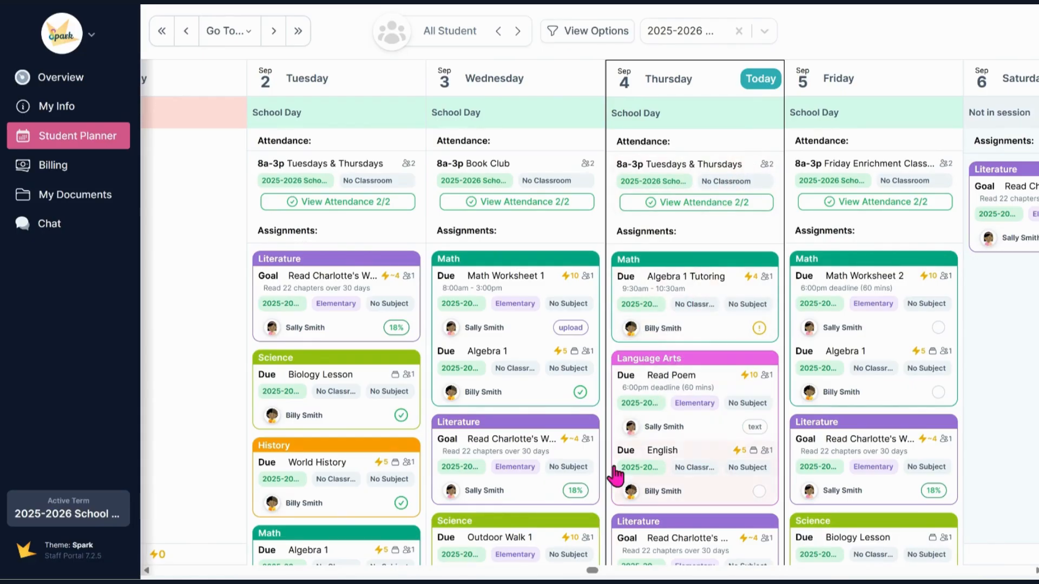
scroll(615, 476, "down", 4)
Step: Visit the Billing page, and preview the Drivers License 1 file in My Documents
left_click(81, 174)
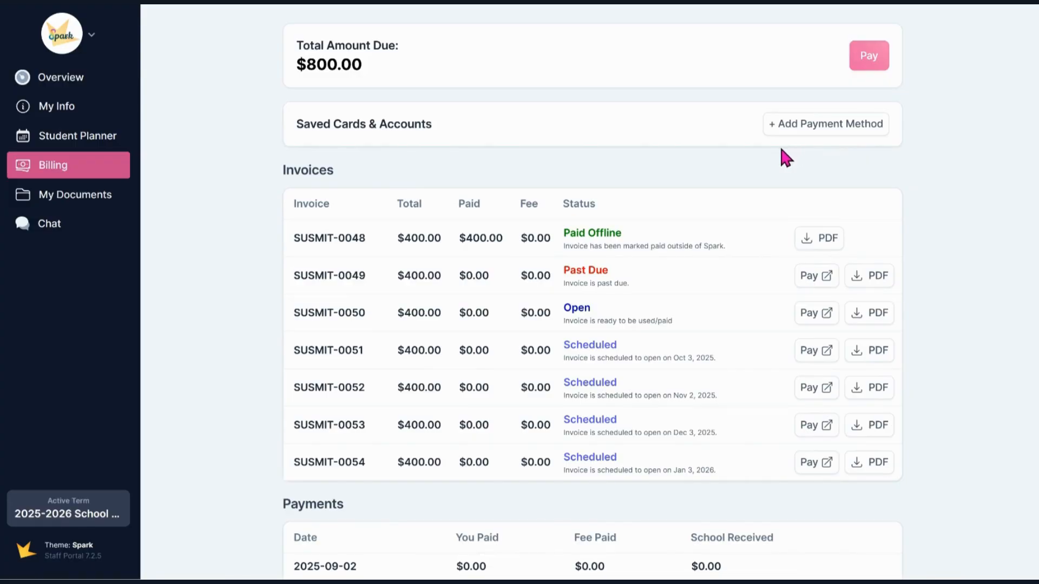
left_click(109, 207)
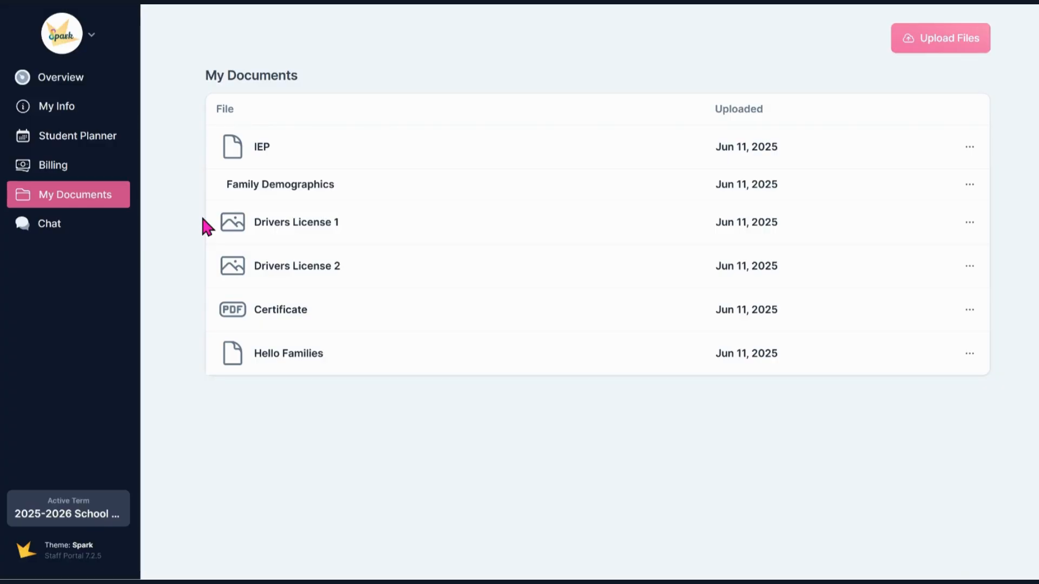
left_click(278, 231)
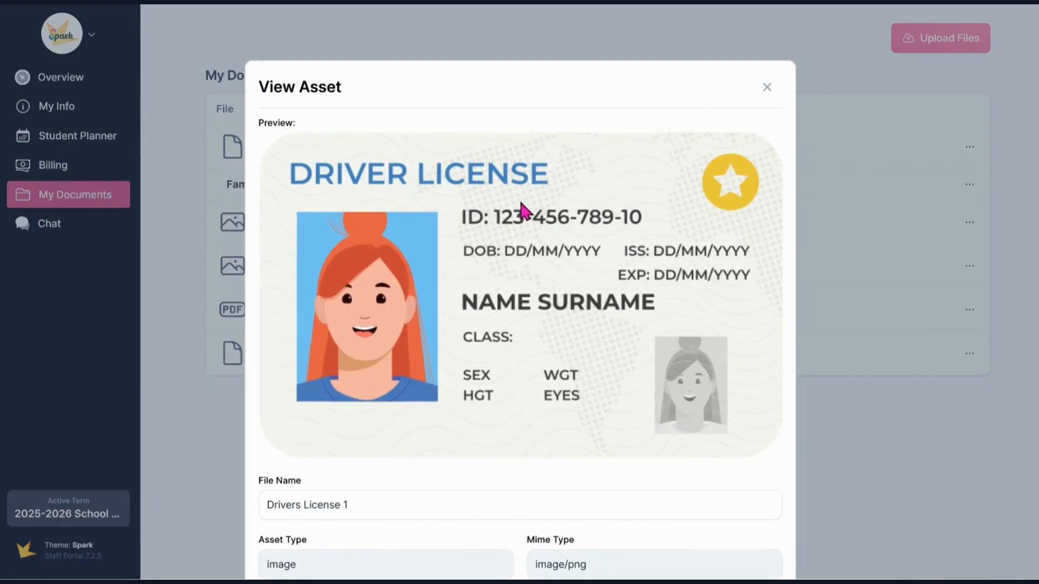
left_click(765, 88)
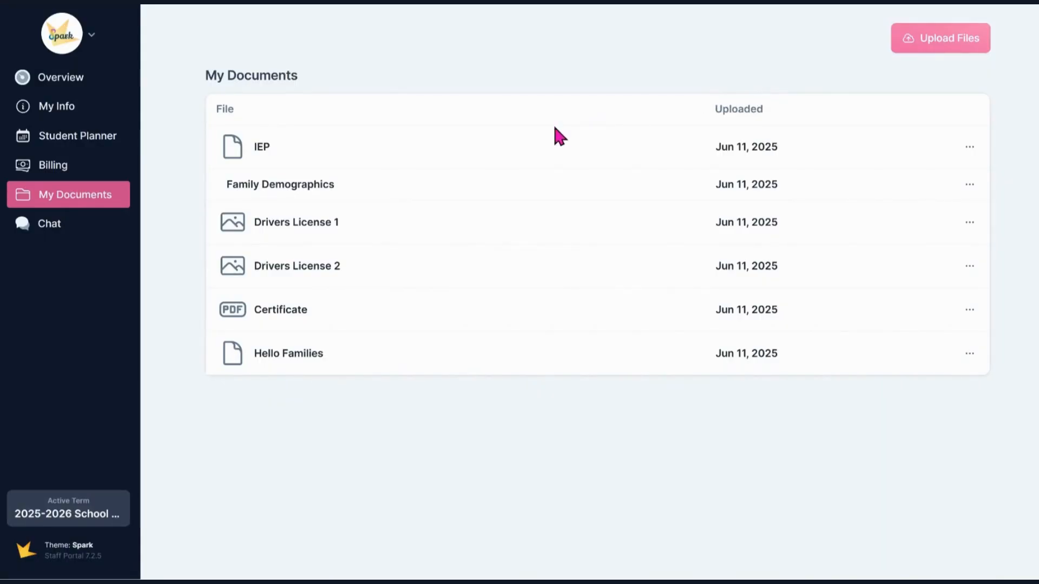
Step: View the second student's chat conversation and the chat notification settings, and return to the overview
left_click(96, 224)
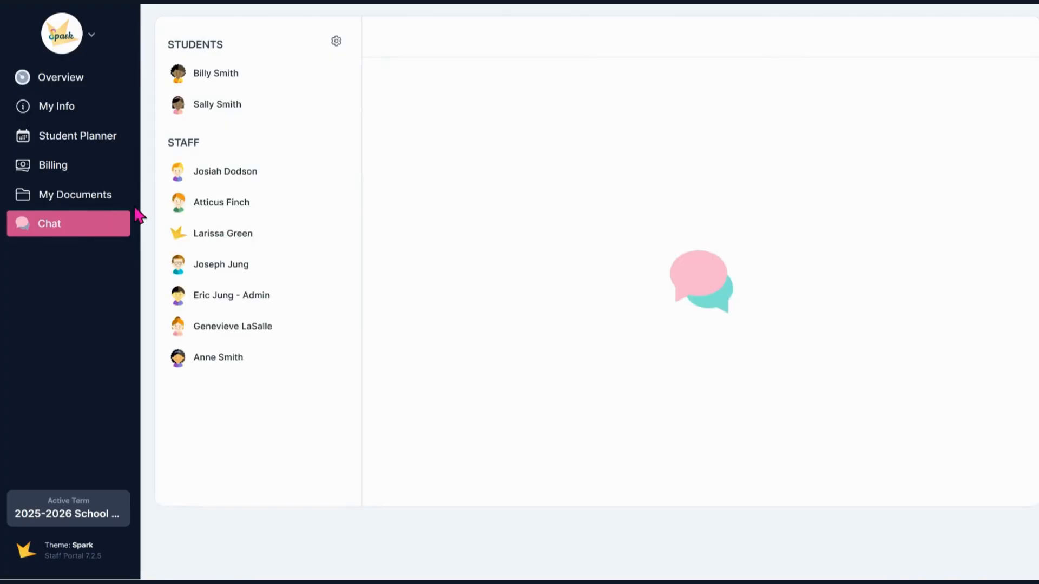
left_click(231, 118)
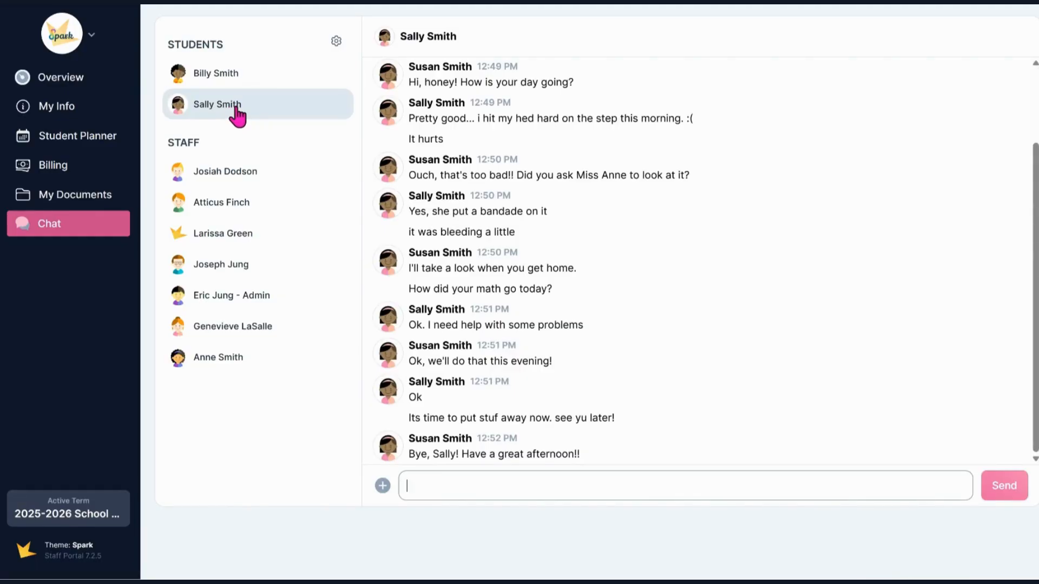
left_click(336, 43)
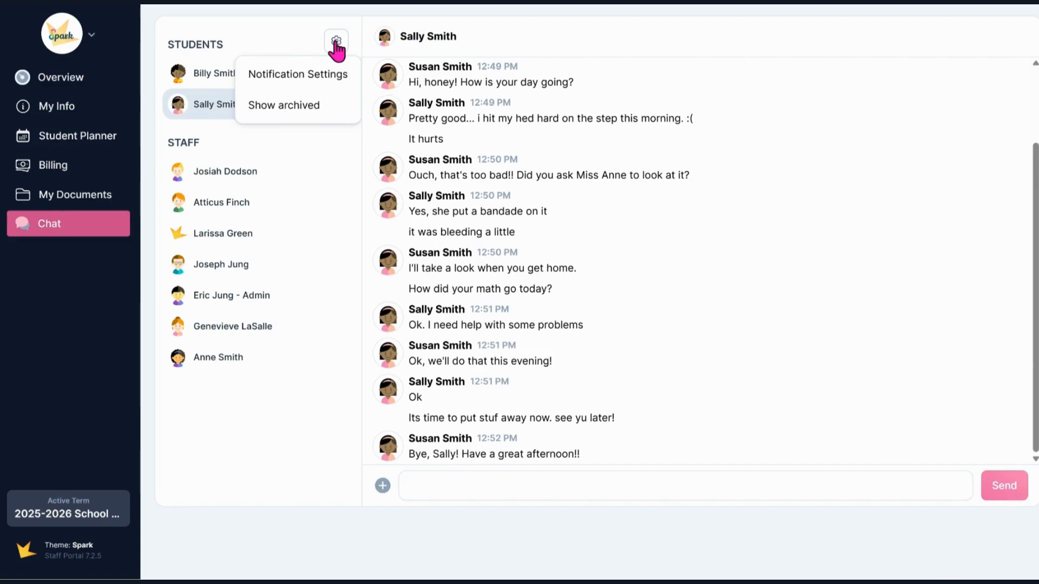
left_click(332, 74)
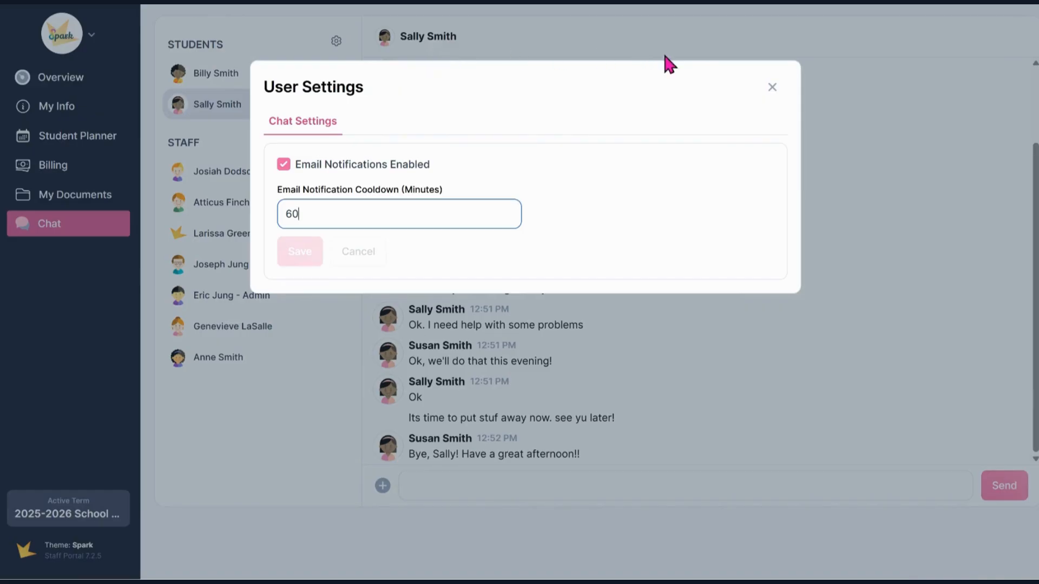
left_click(766, 95)
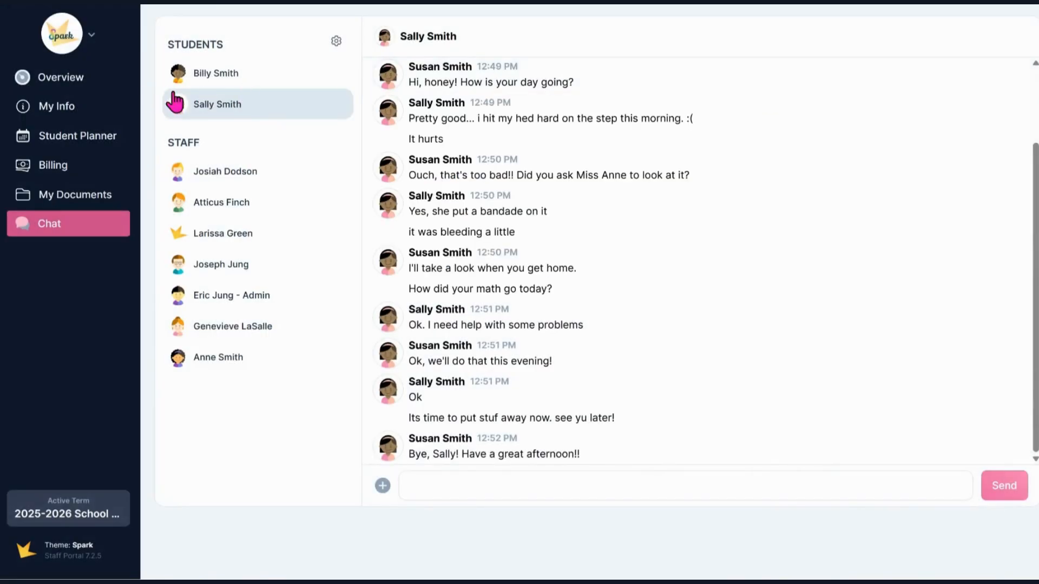
left_click(82, 87)
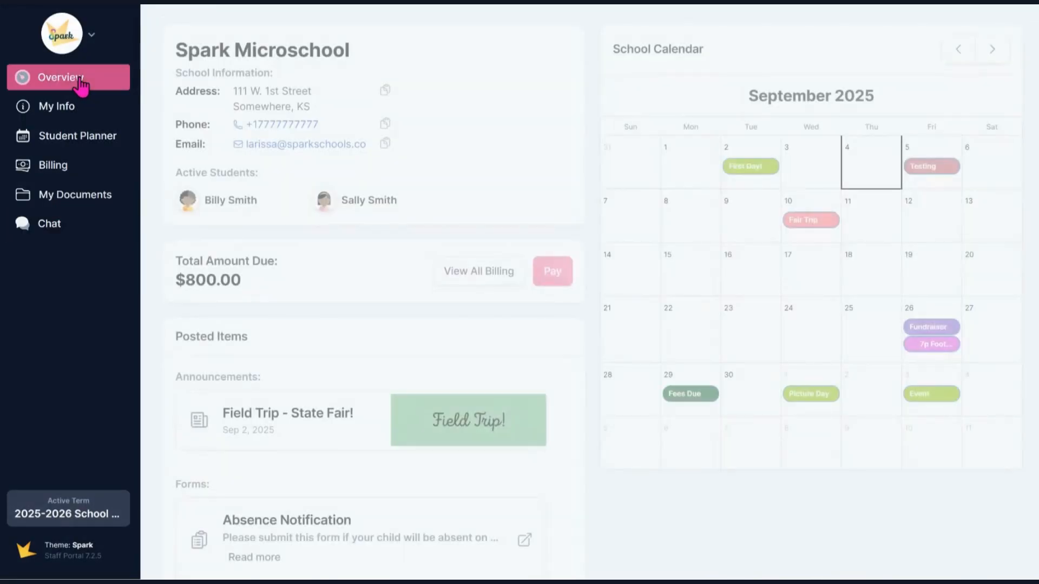